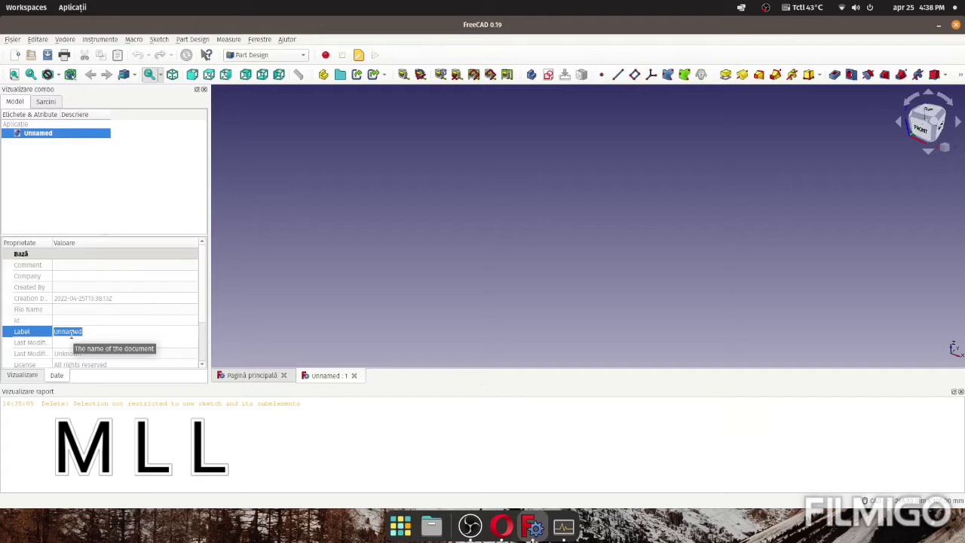
Set the new document's label to "Logo chei".
type("Lo")
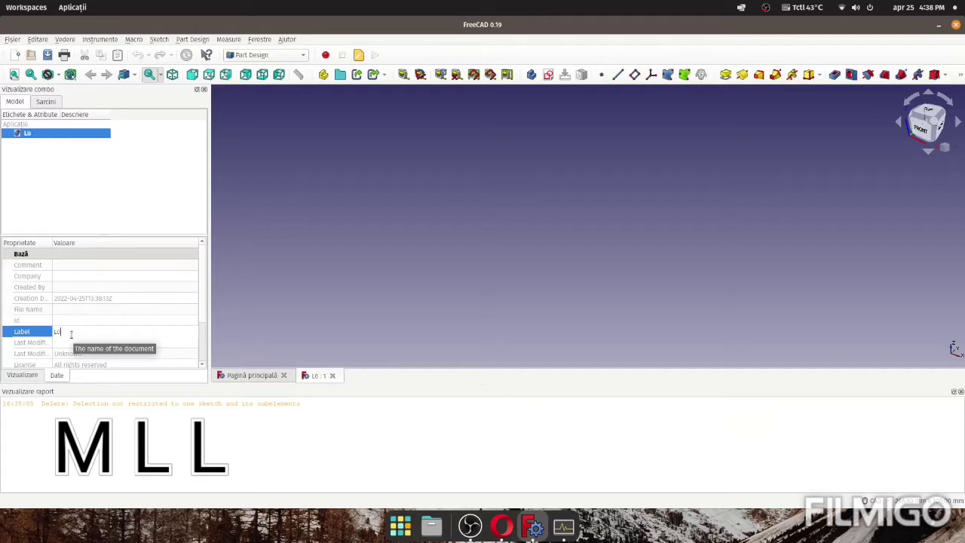
type("go chei")
key("Return")
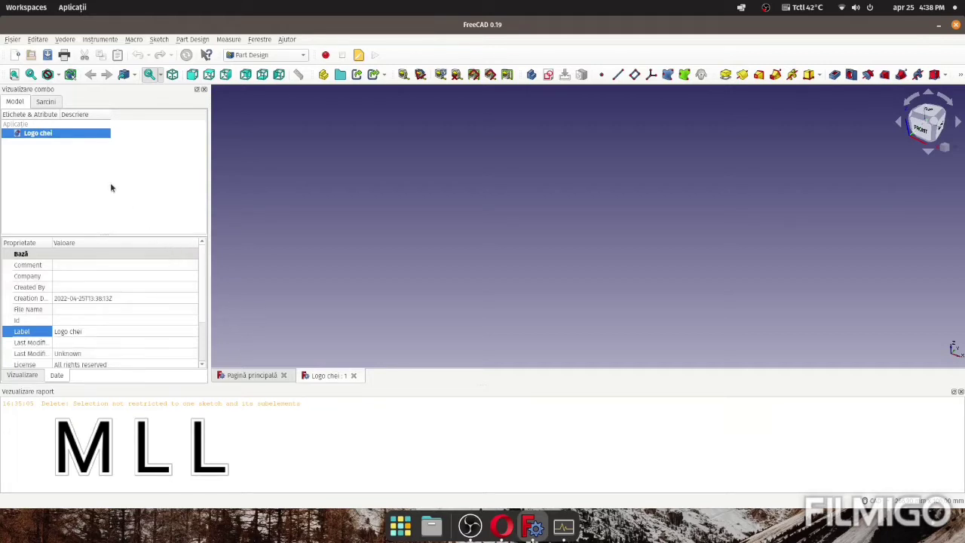
Add a part to the Logo chei document and create a body in it.
left_click(324, 75)
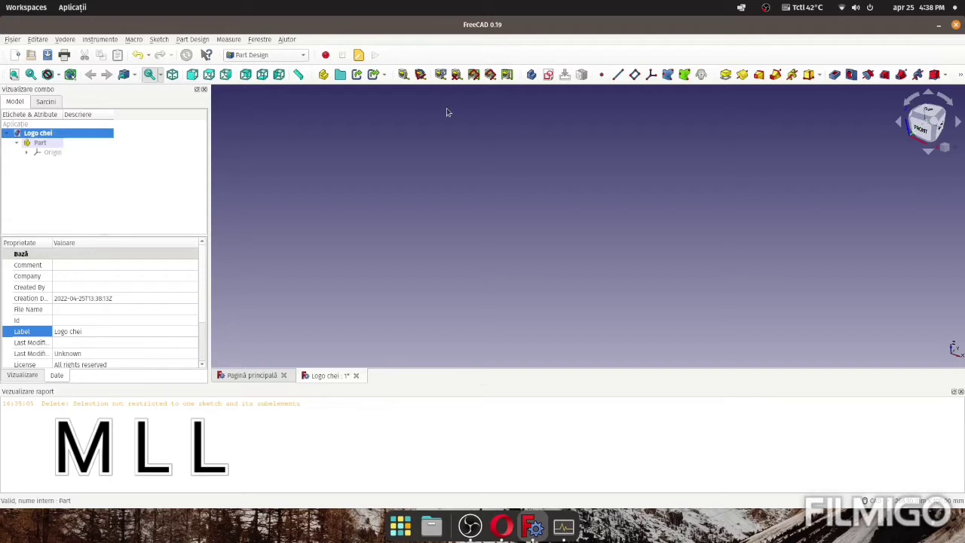
left_click(46, 102)
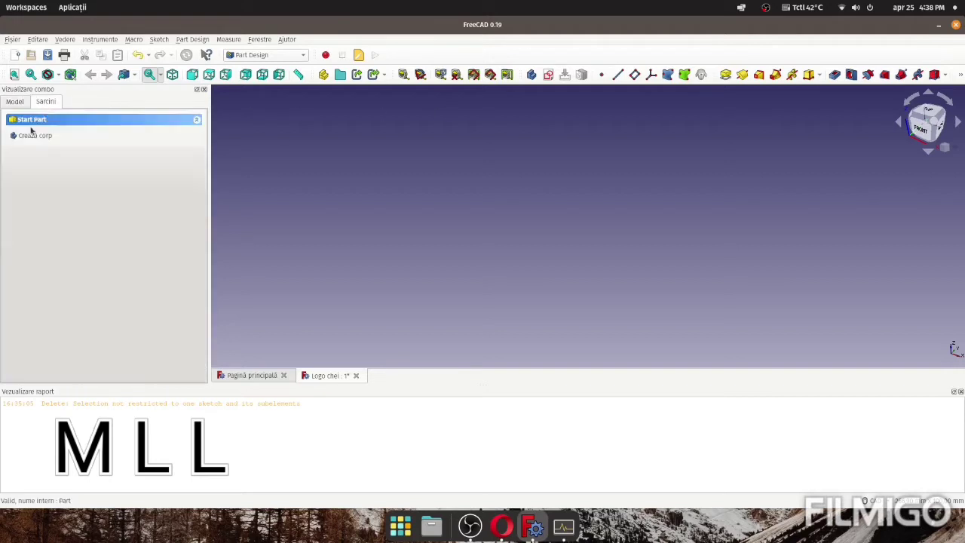
left_click(34, 136)
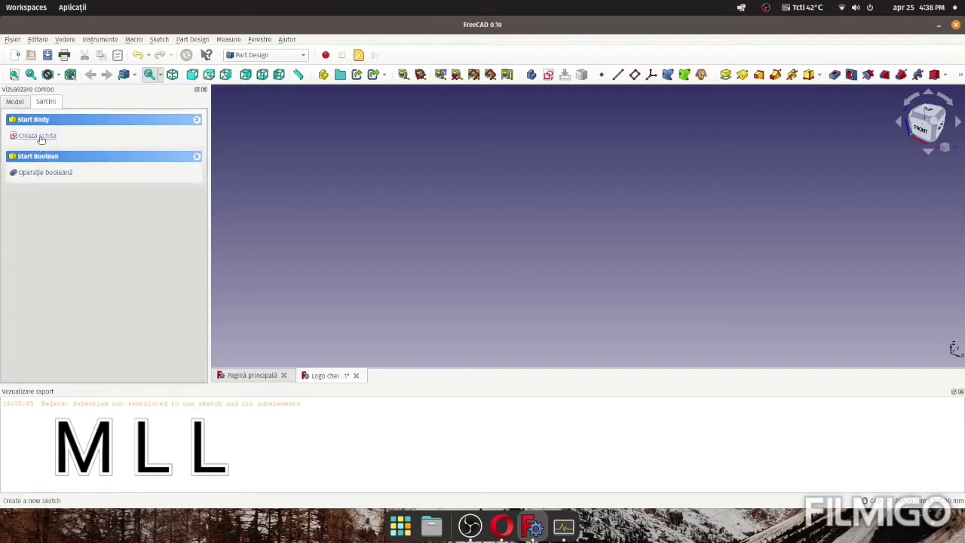
Create a new sketch in the body on the XY base plane.
left_click(35, 135)
left_click(50, 163)
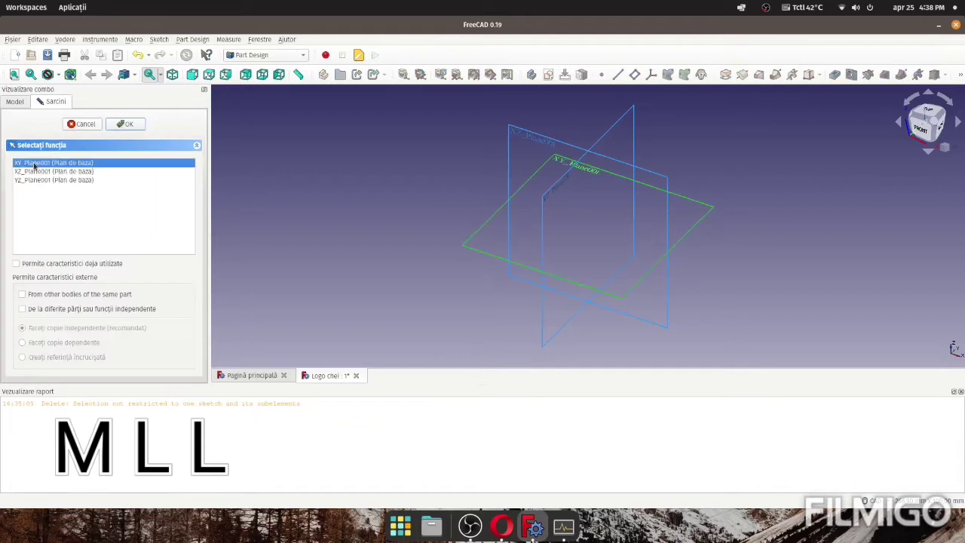
left_click(126, 124)
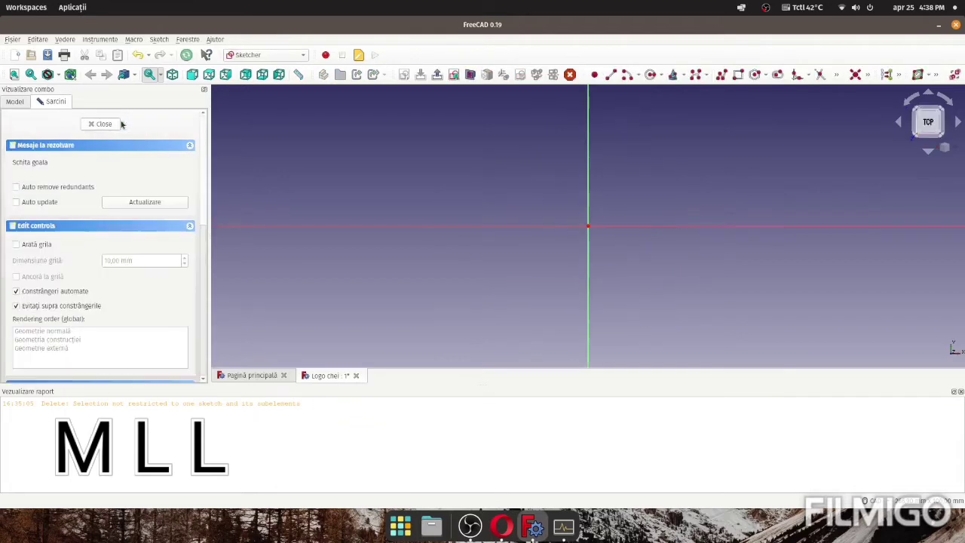
Draw a wide rectangle enclosing the sketch origin, with its corners in opposite quadrants.
left_click(738, 74)
left_click(393, 131)
left_click(851, 326)
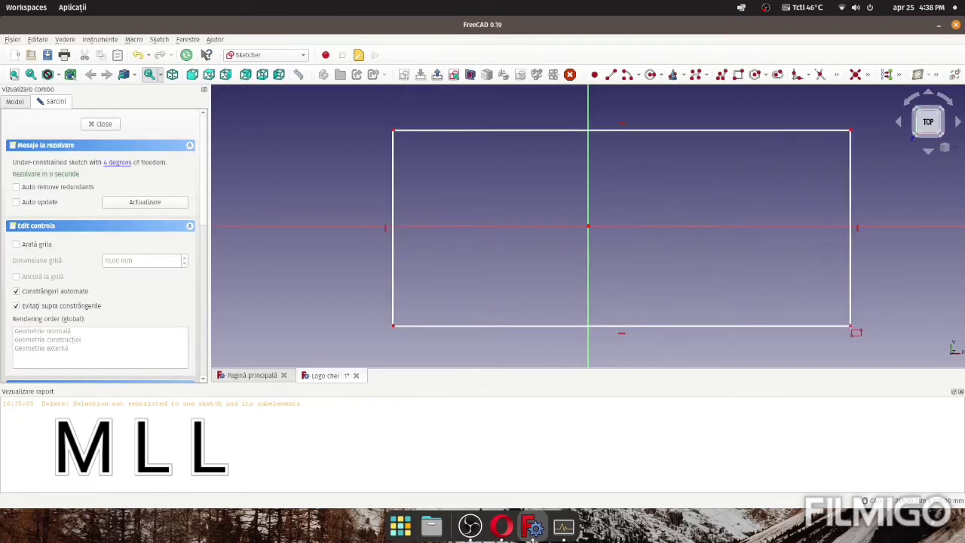
Constrain the rectangle's two upper corners to be symmetric about the vertical axis.
left_click(869, 75)
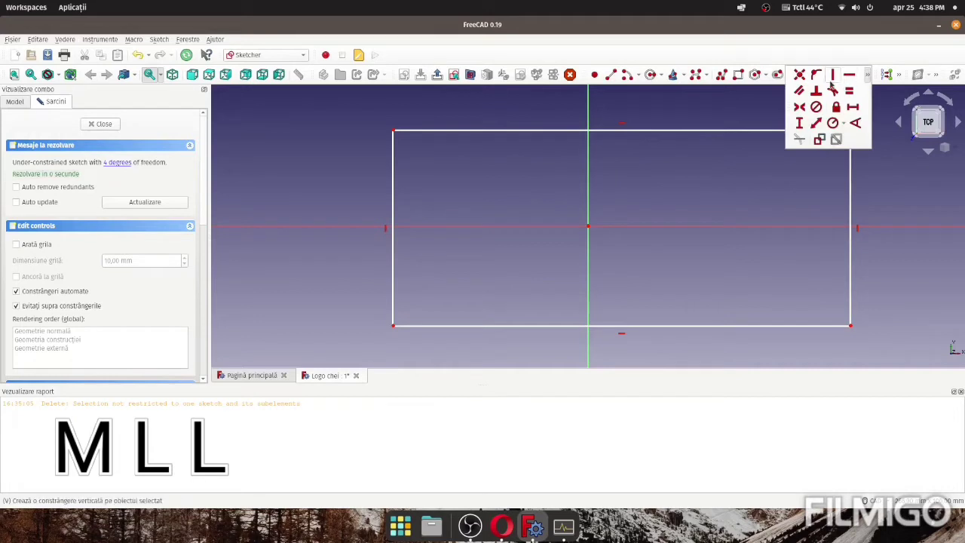
left_click(849, 91)
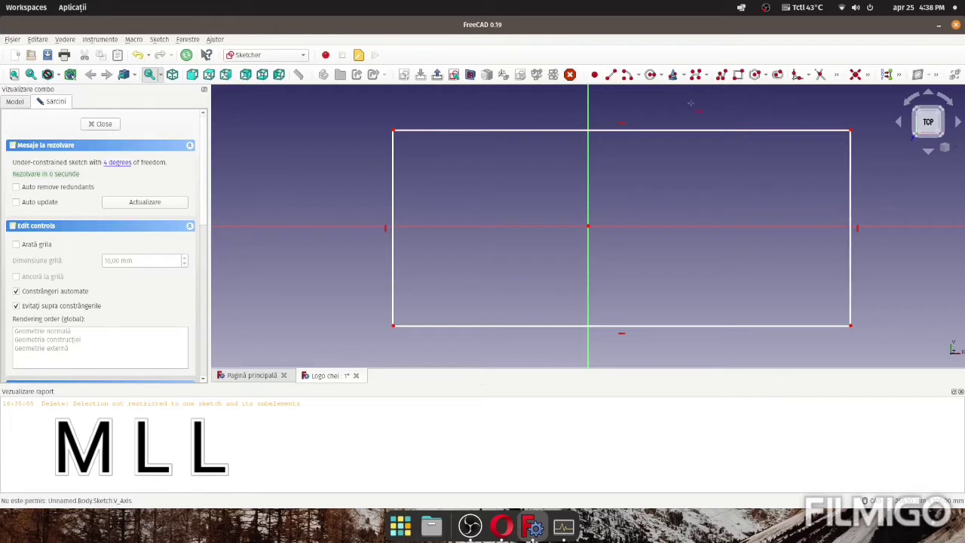
left_click(869, 74)
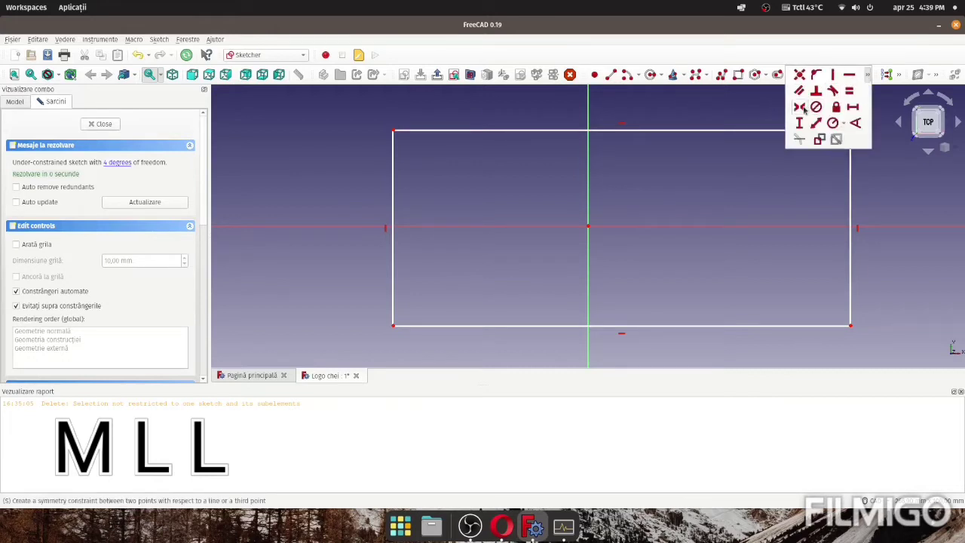
left_click(832, 122)
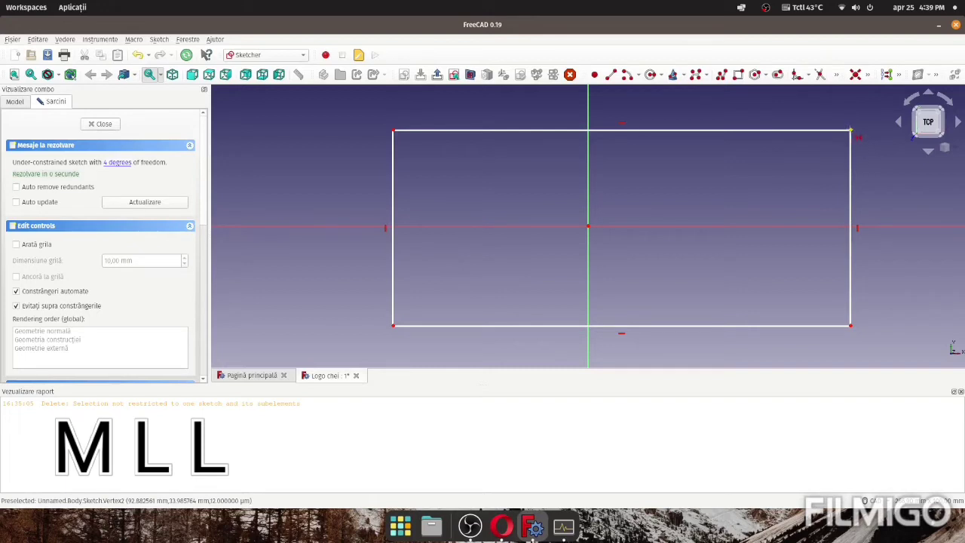
left_click(851, 132)
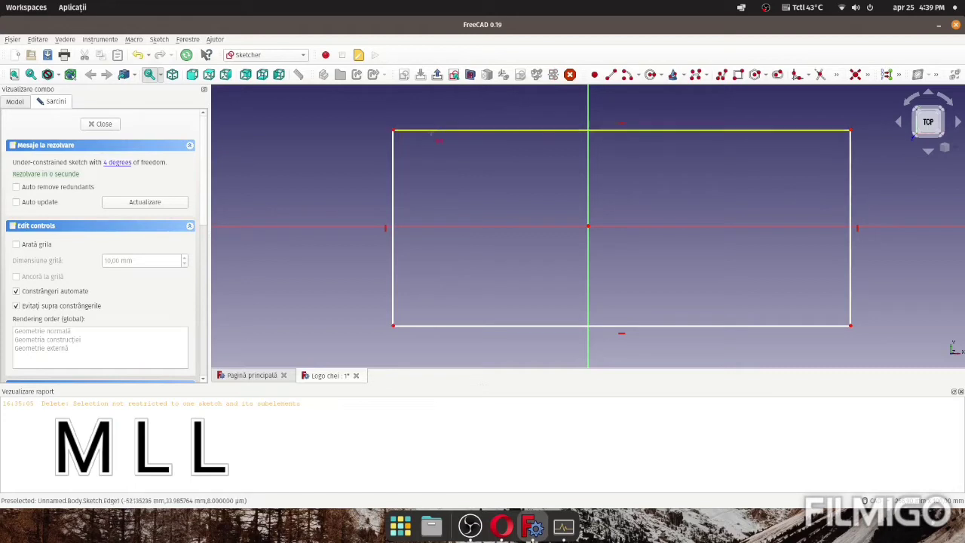
left_click(393, 130)
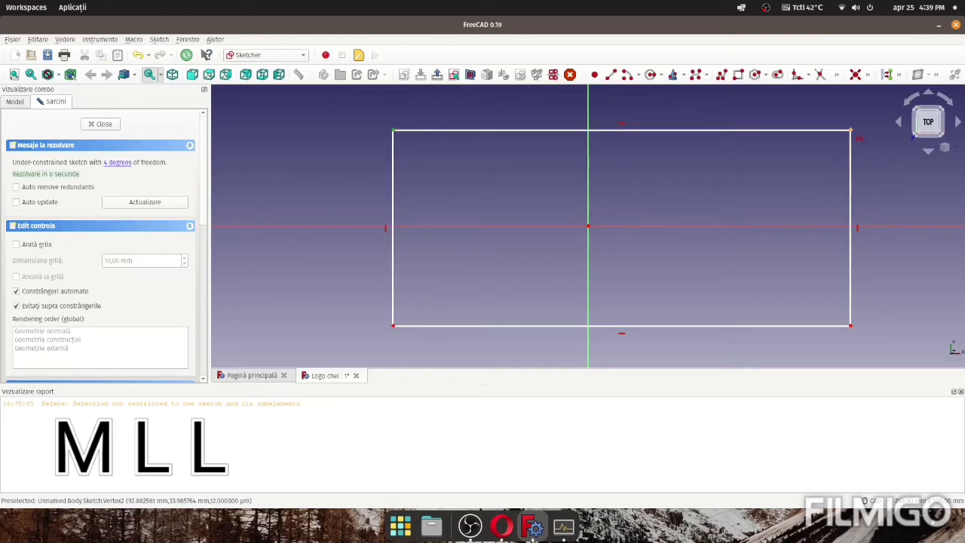
left_click(850, 131)
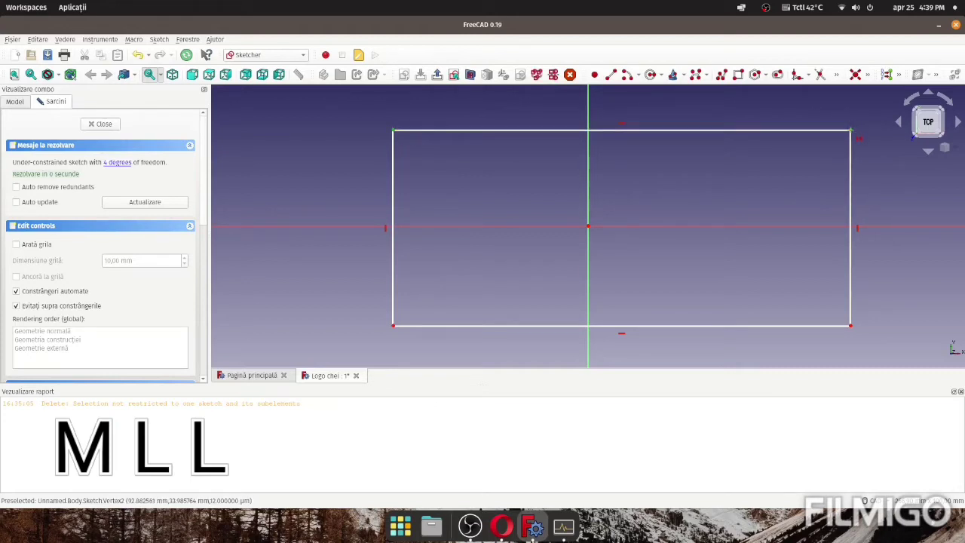
left_click(589, 106)
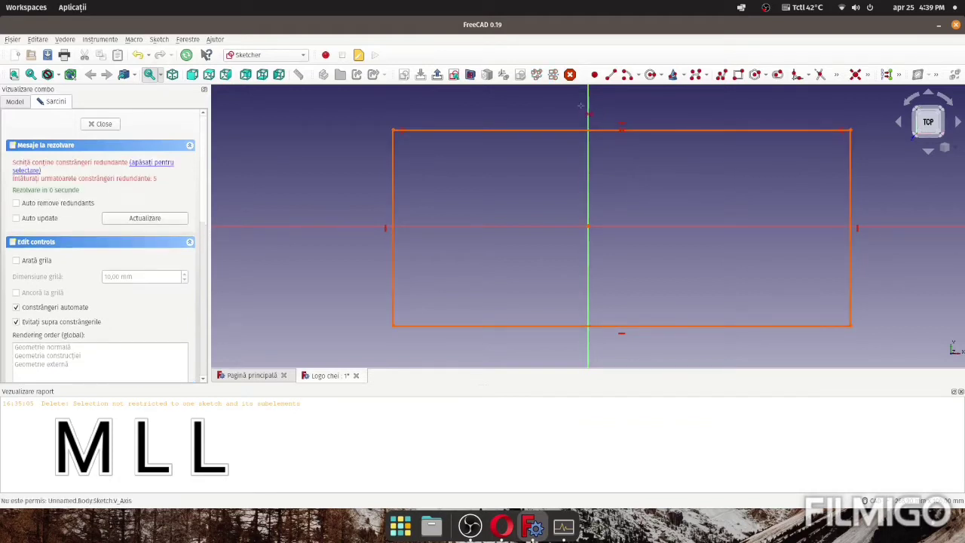
Delete the redundant horizontal constraint, Constraint5, from the rectangle's upper edge.
scroll(92, 265, "down", 5)
scroll(94, 269, "down", 1)
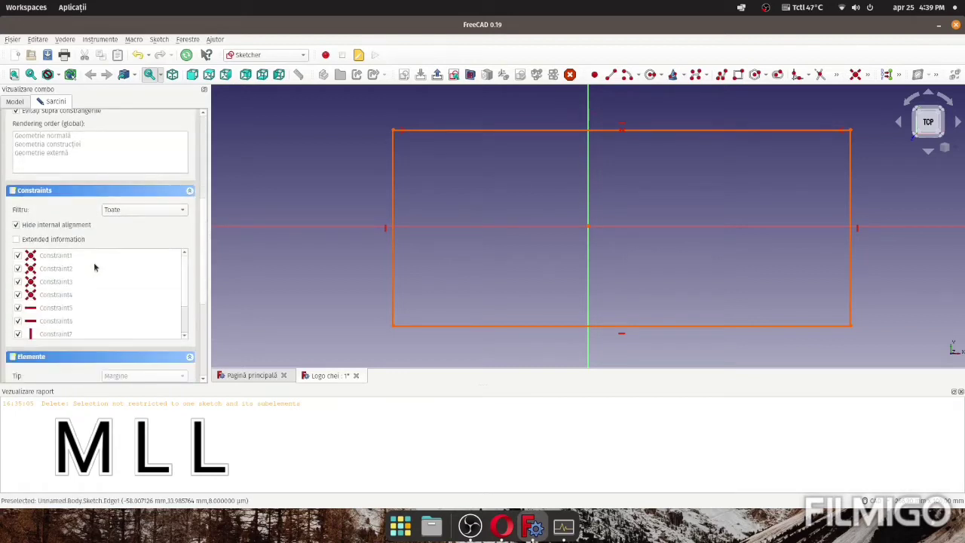
left_click(57, 309)
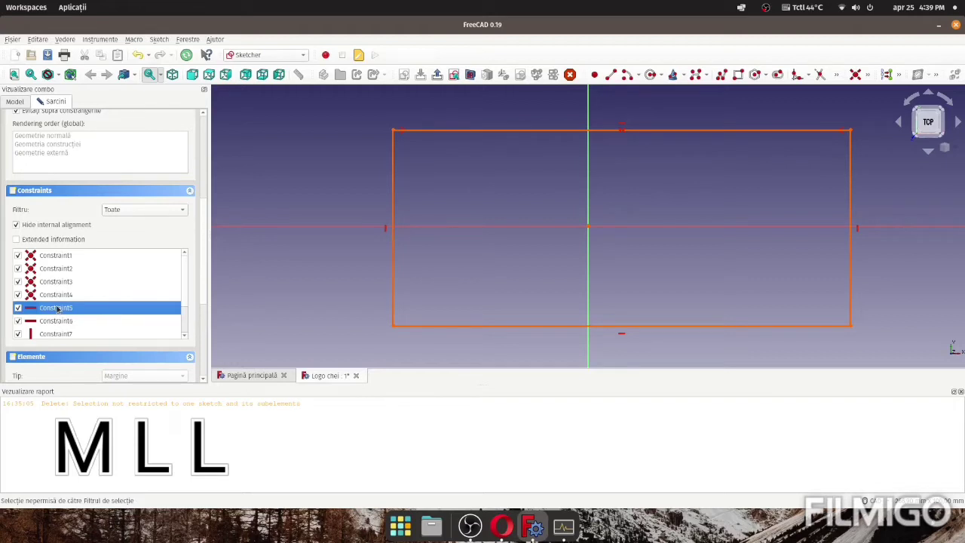
key("Delete")
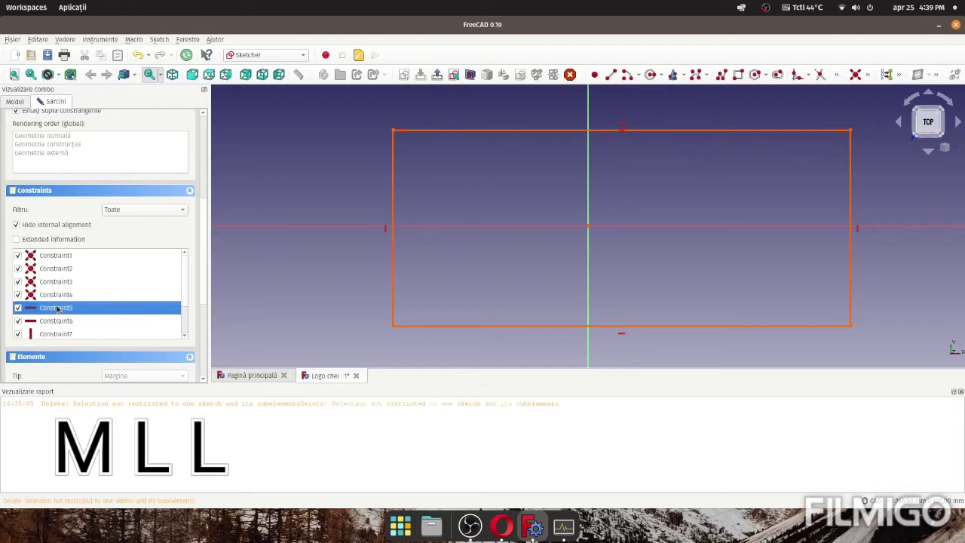
key("Delete")
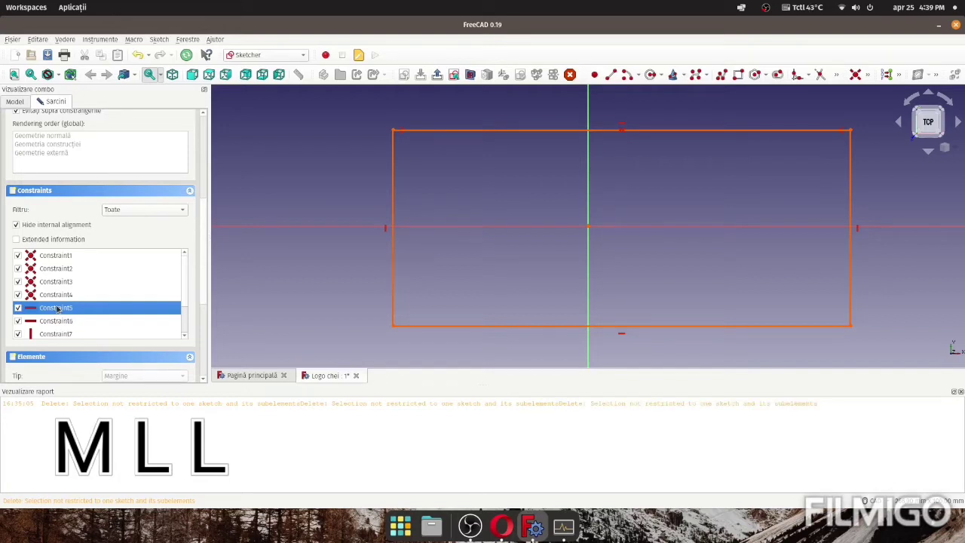
right_click(57, 309)
left_click(88, 414)
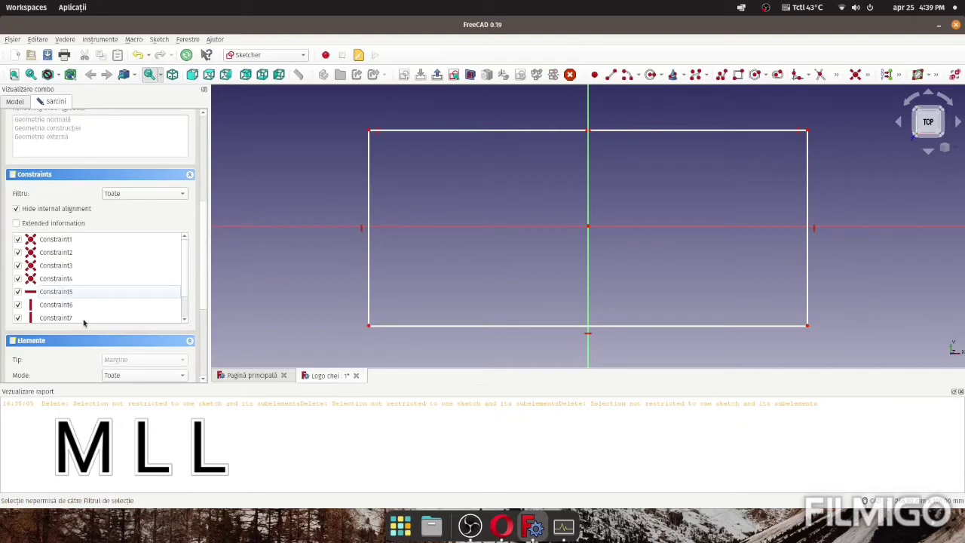
scroll(84, 322, "down", 1)
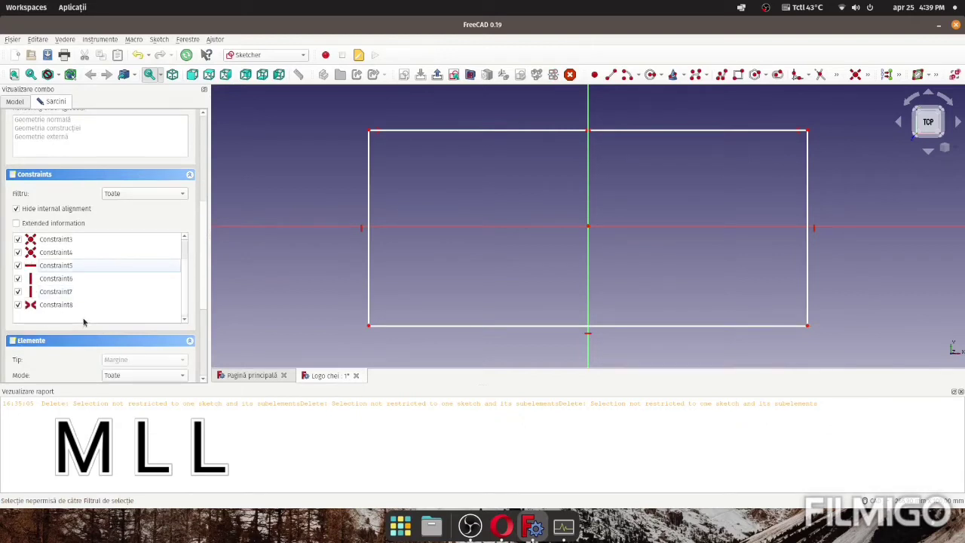
scroll(82, 314, "up", 3)
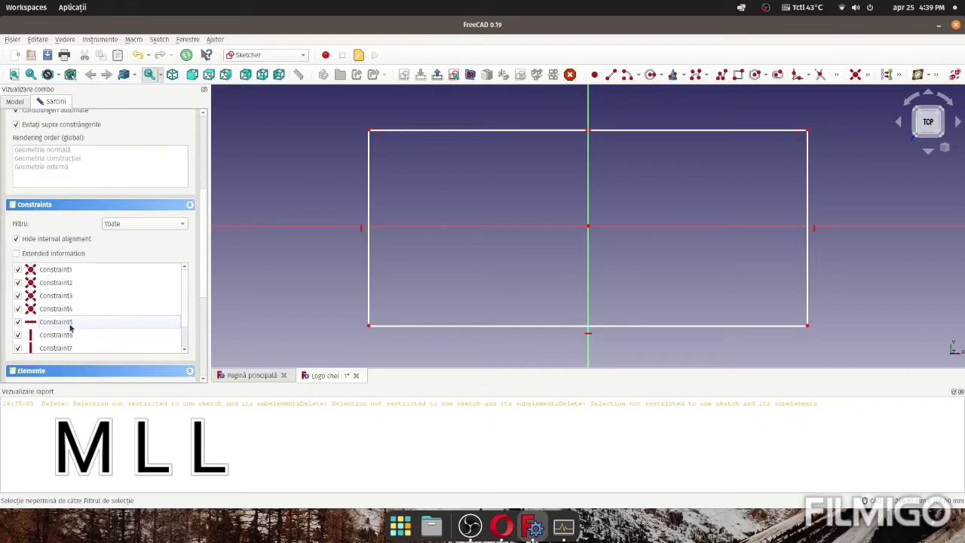
right_click(71, 325)
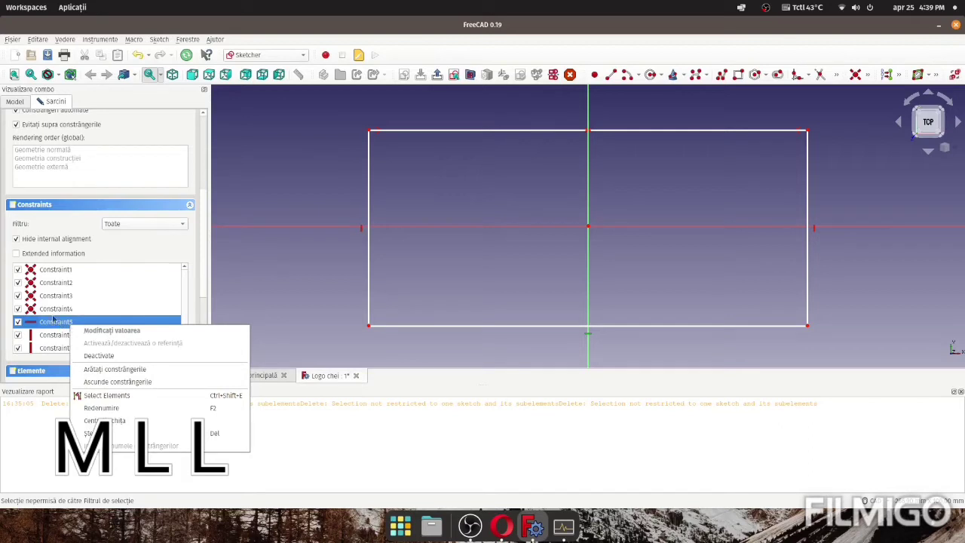
left_click(278, 302)
scroll(283, 270, "down", 4)
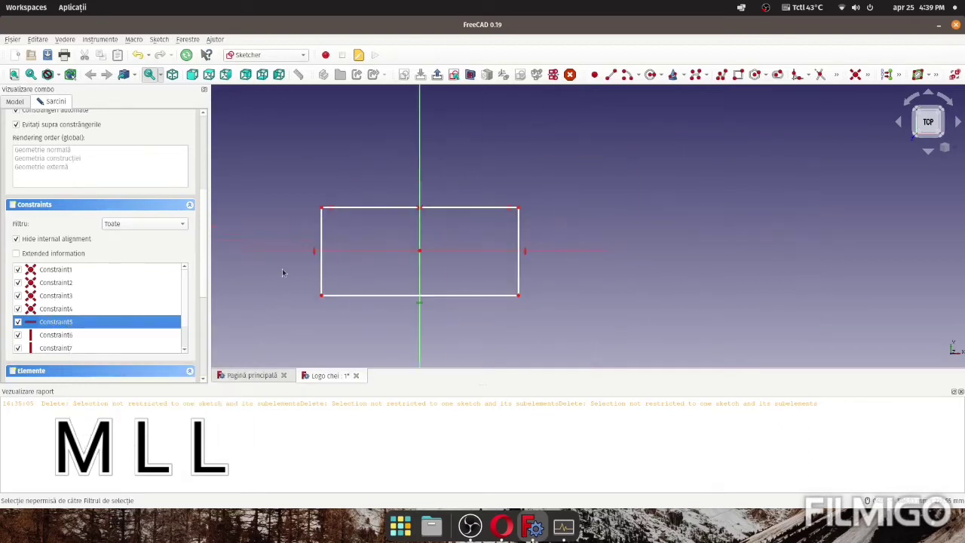
scroll(282, 272, "up", 1)
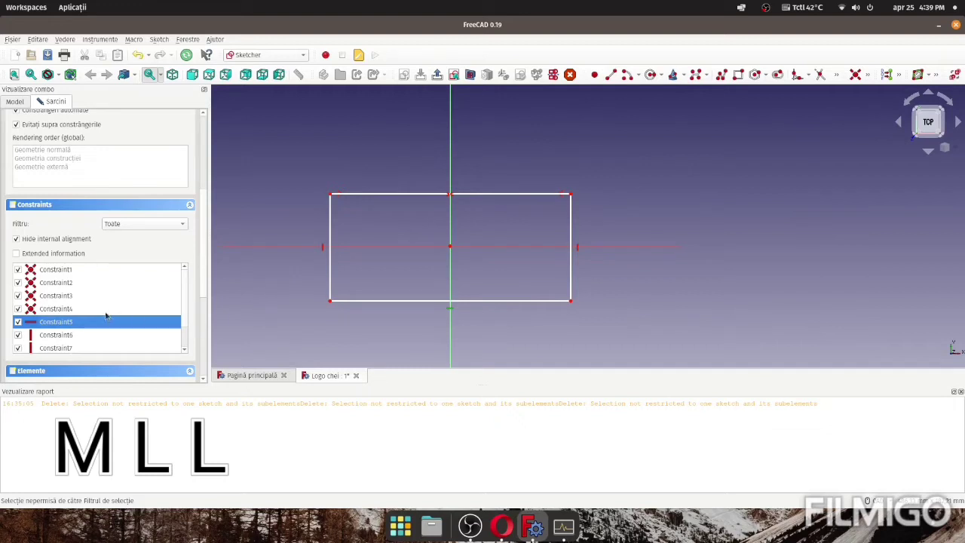
Try to apply a symmetry constraint to the rectangle's two right-hand corners about the horizontal axis.
left_click(869, 75)
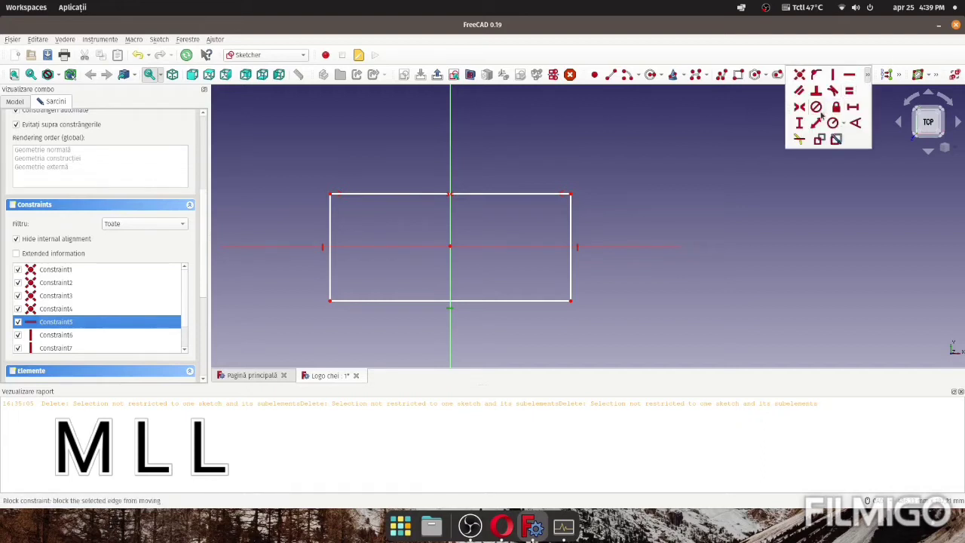
left_click(799, 106)
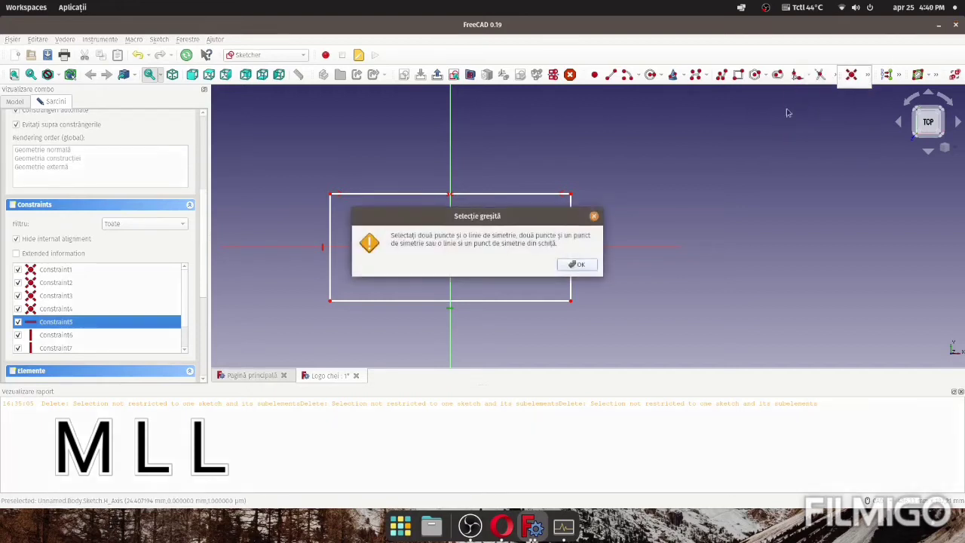
left_click(578, 265)
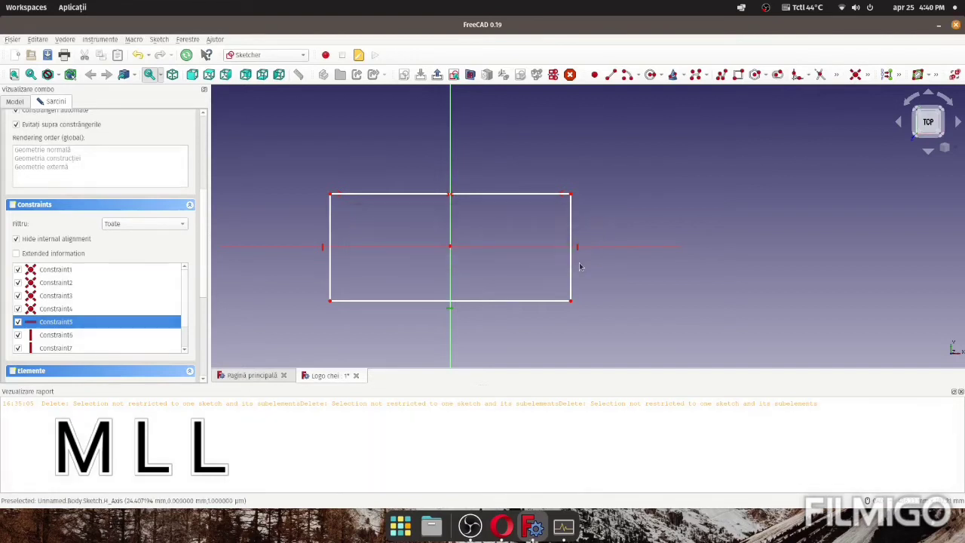
left_click(572, 301)
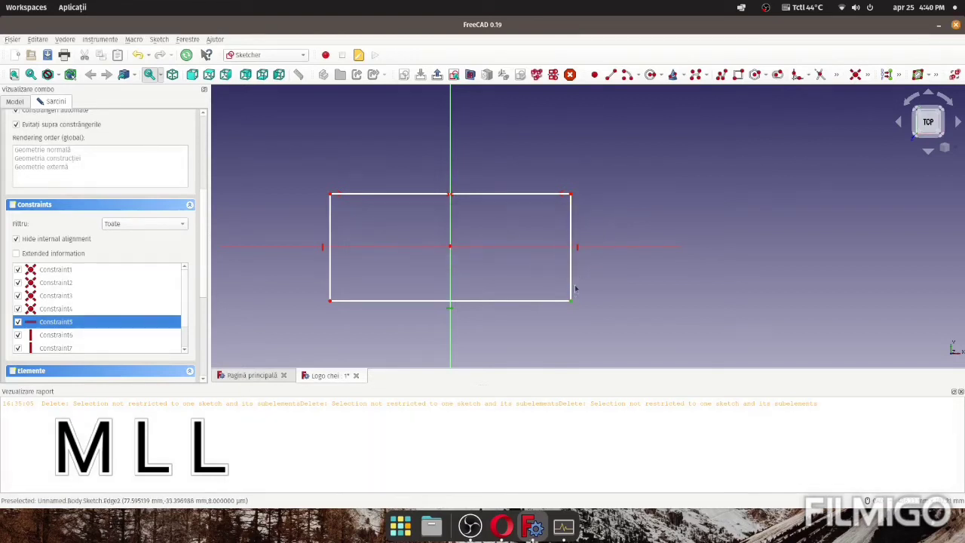
left_click(572, 197)
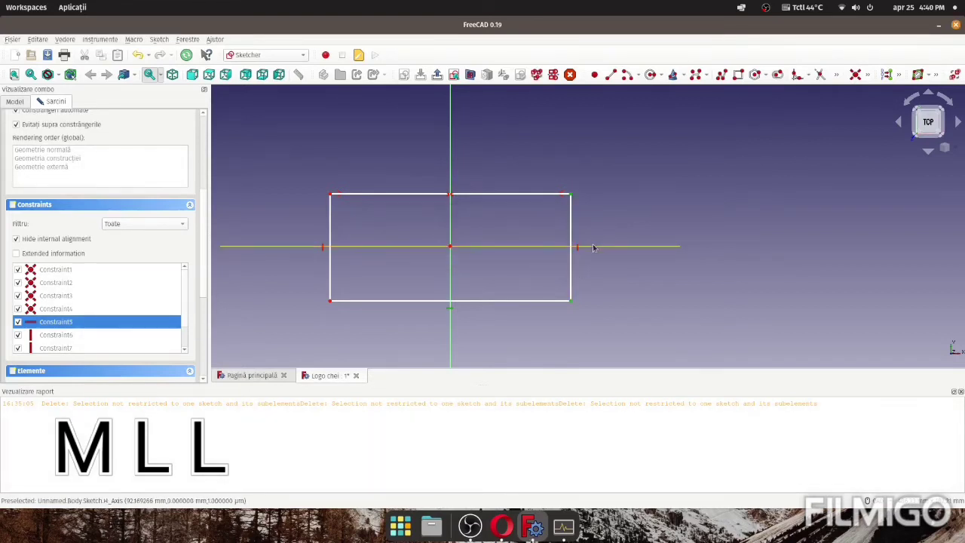
left_click(629, 219)
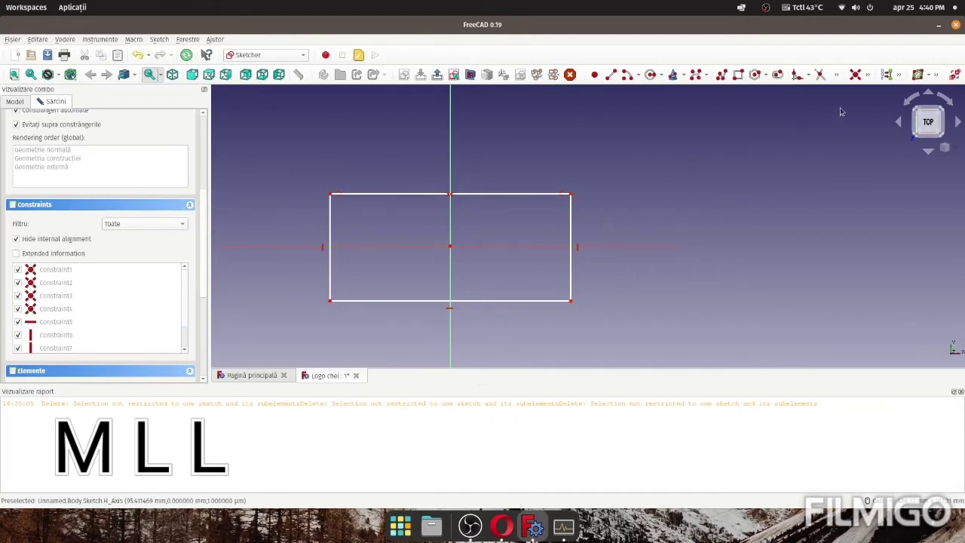
Constrain the rectangle's two right-hand corners to be symmetric about the horizontal axis.
left_click(868, 74)
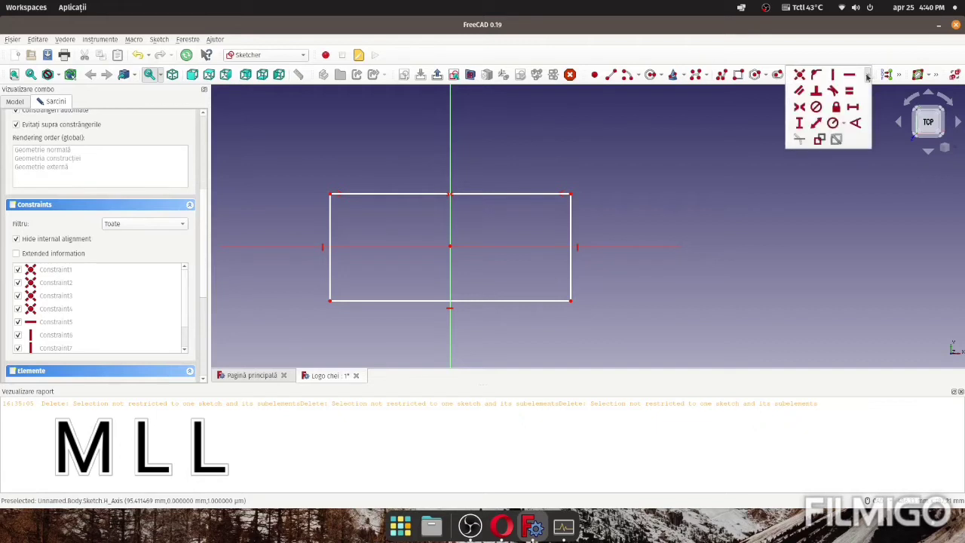
left_click(801, 107)
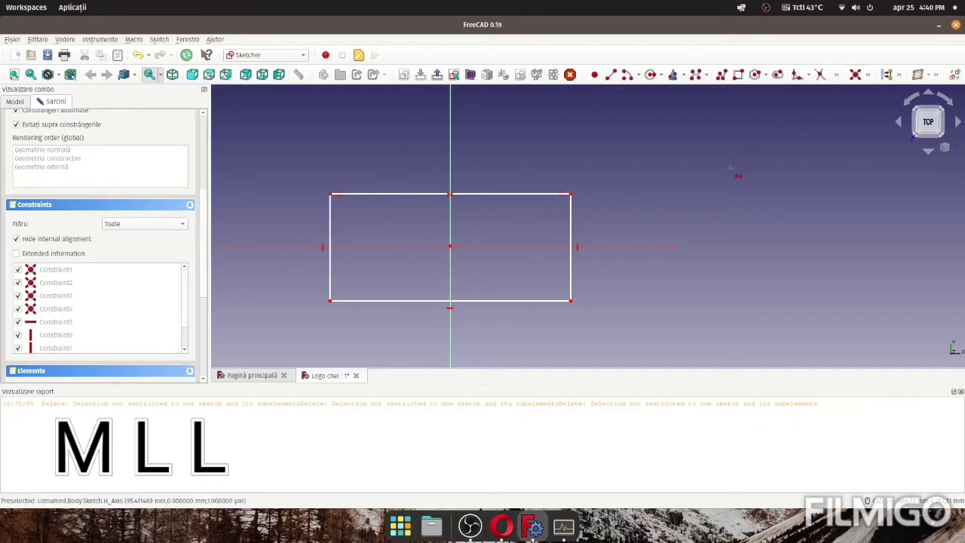
left_click(577, 200)
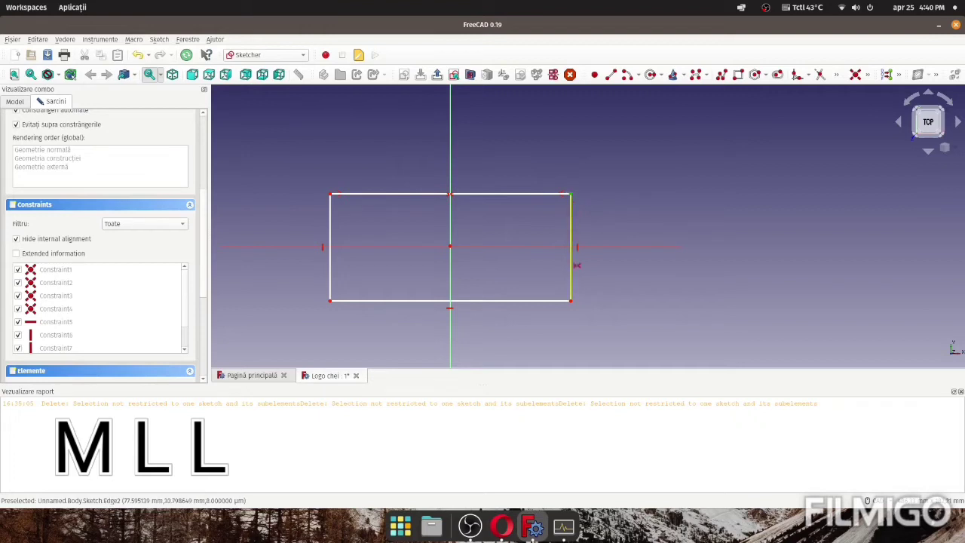
left_click(578, 307)
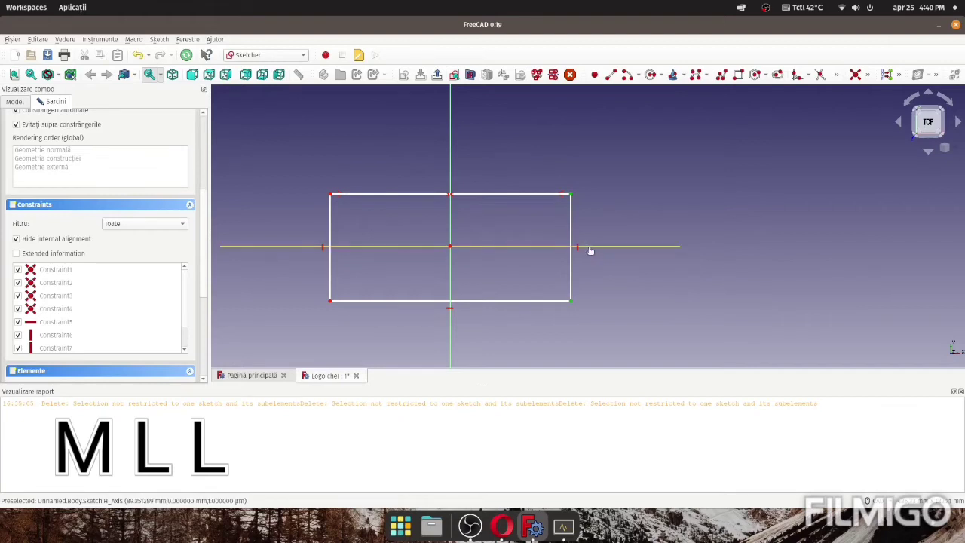
left_click(592, 251)
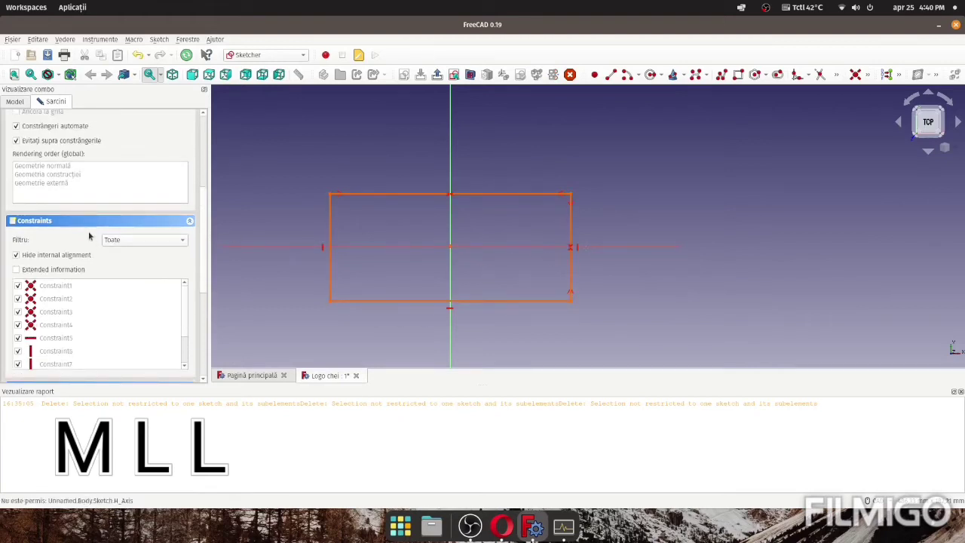
Delete the redundant vertical constraint, Constraint6, from the rectangle's right edge.
scroll(152, 155, "up", 3)
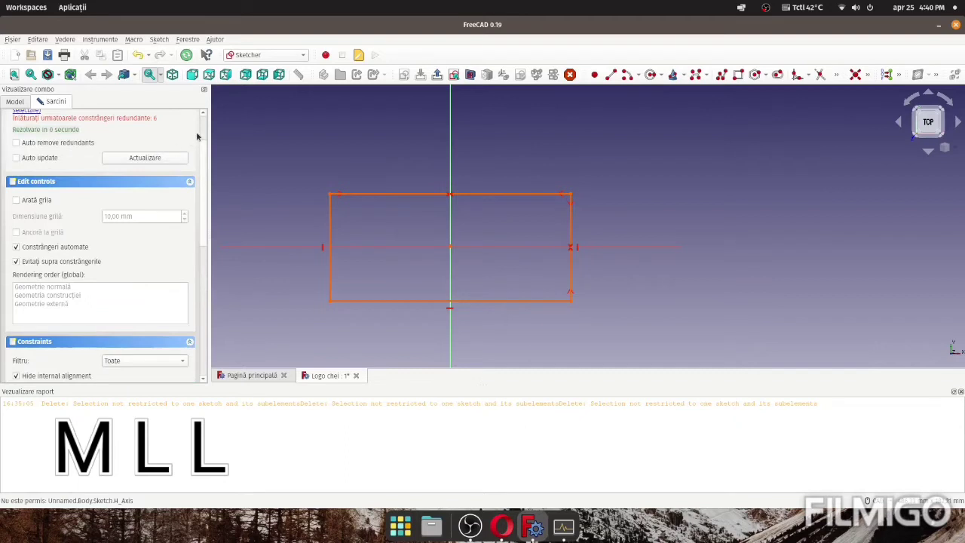
scroll(112, 276, "up", 1)
scroll(112, 316, "down", 3)
scroll(112, 317, "down", 2)
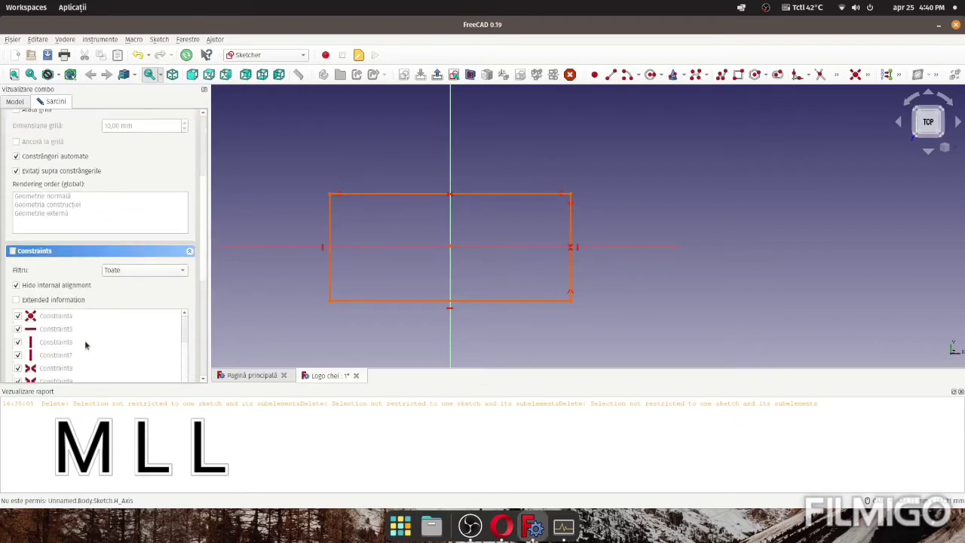
left_click(57, 342)
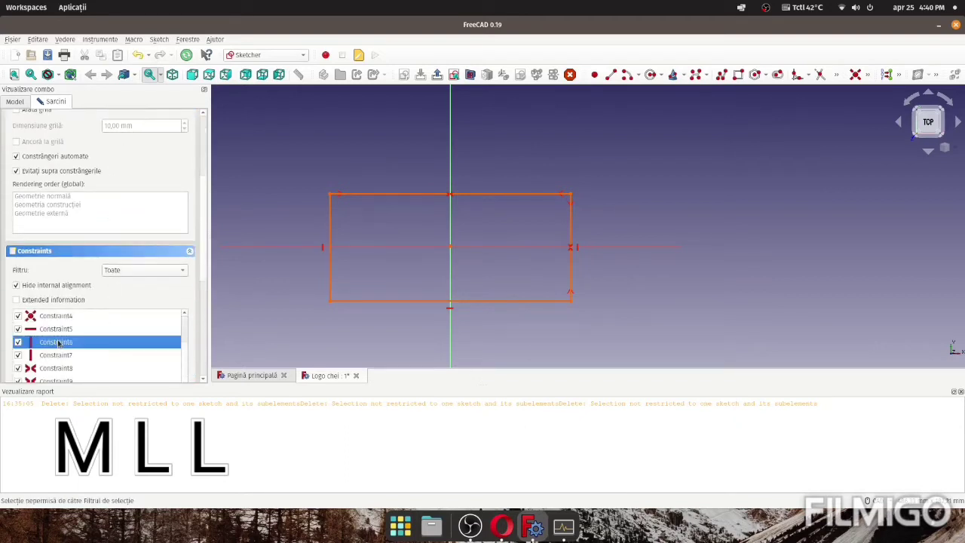
left_click(17, 343)
scroll(119, 333, "down", 3)
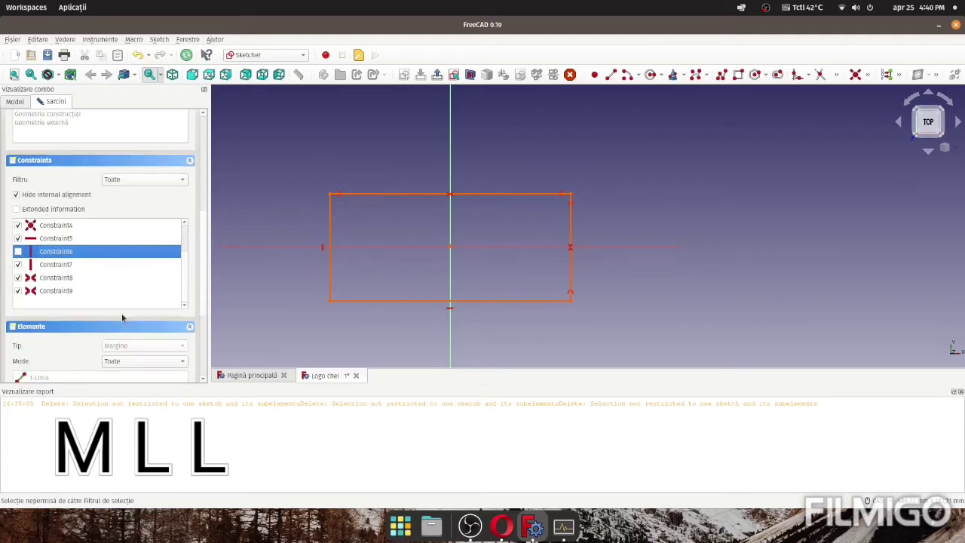
right_click(99, 251)
left_click(125, 357)
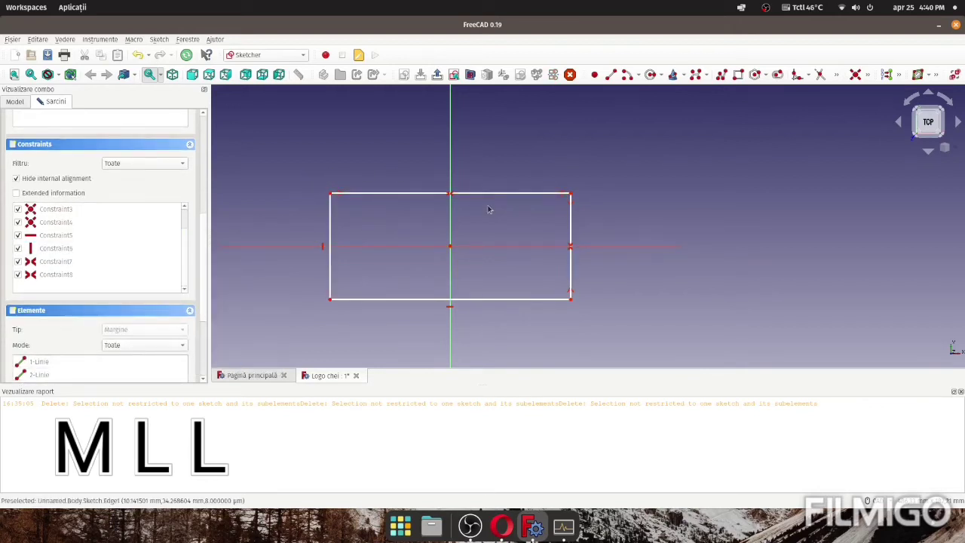
Add a horizontal distance constraint of 50 mm to the rectangle's upper edge.
left_click(867, 74)
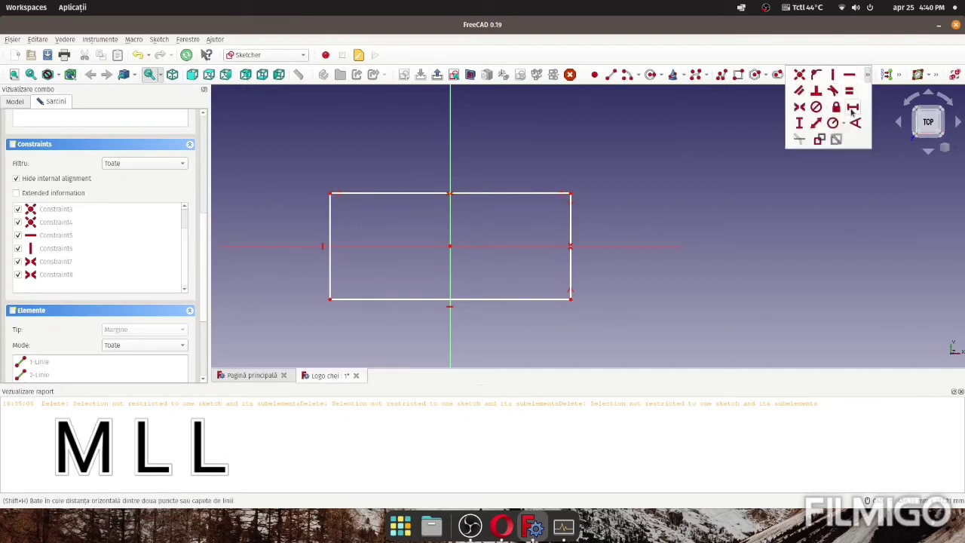
left_click(849, 90)
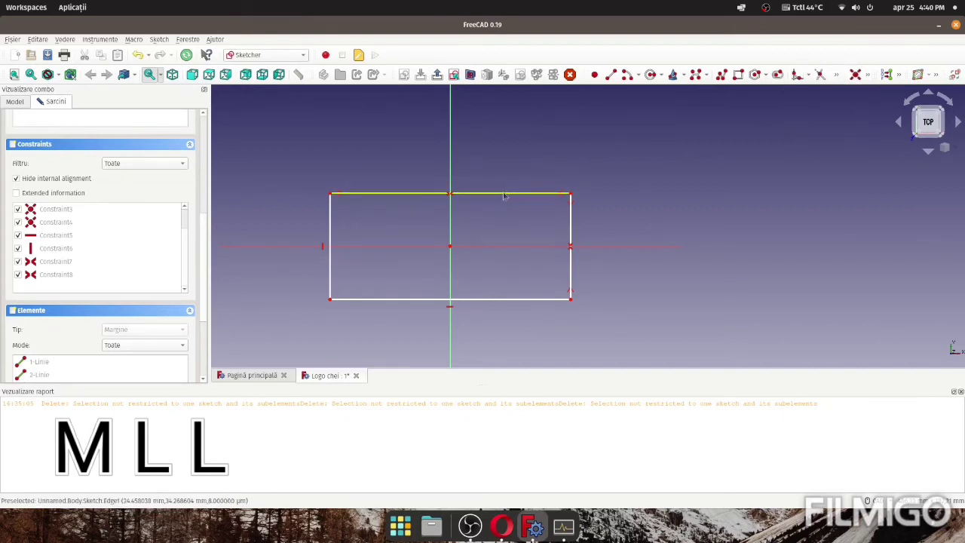
left_click(505, 194)
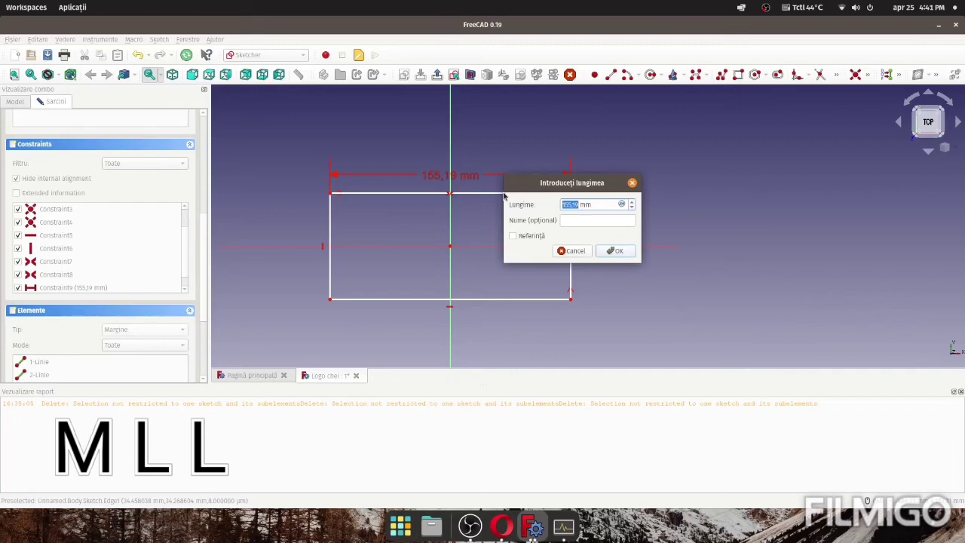
type("50")
key("Return")
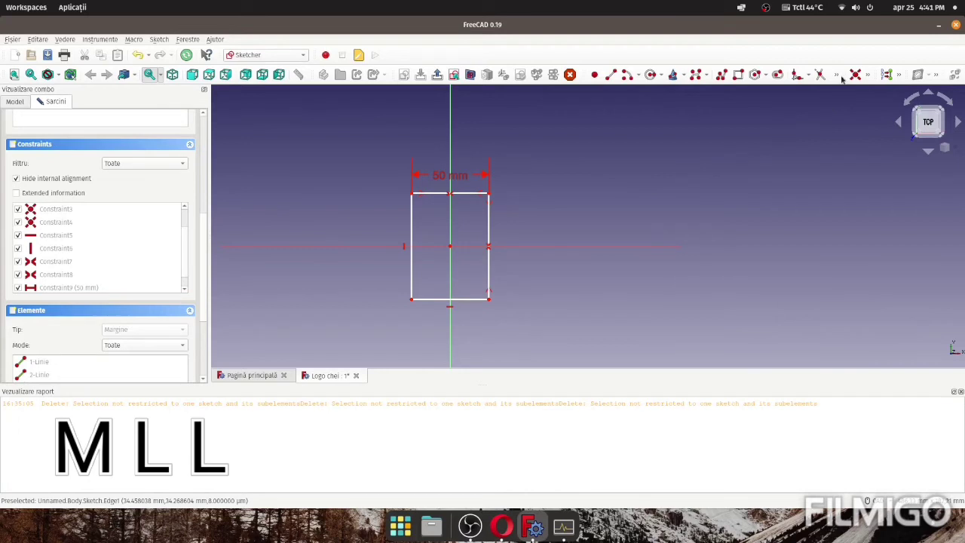
Add a vertical distance constraint of 20 mm to the rectangle's right edge and place its dimension outside the rectangle.
left_click(867, 74)
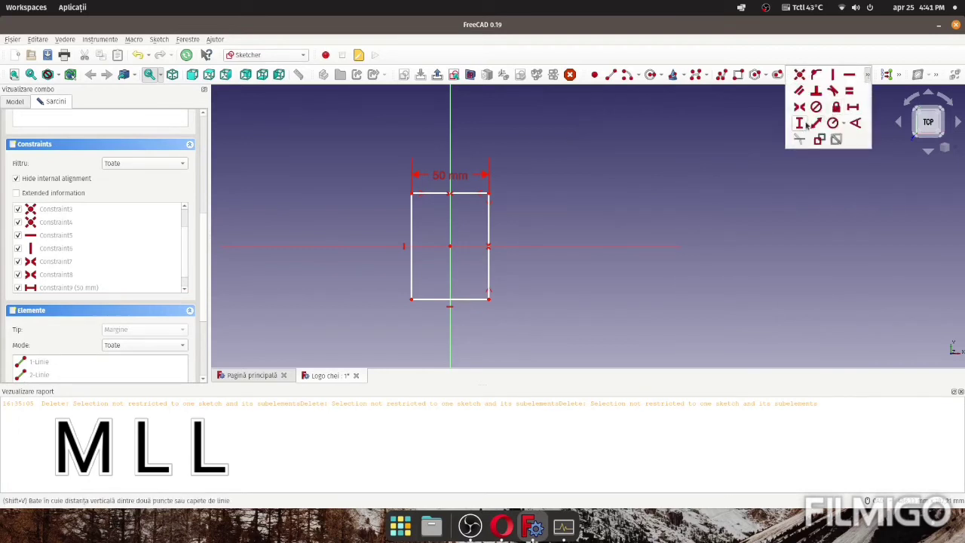
left_click(807, 125)
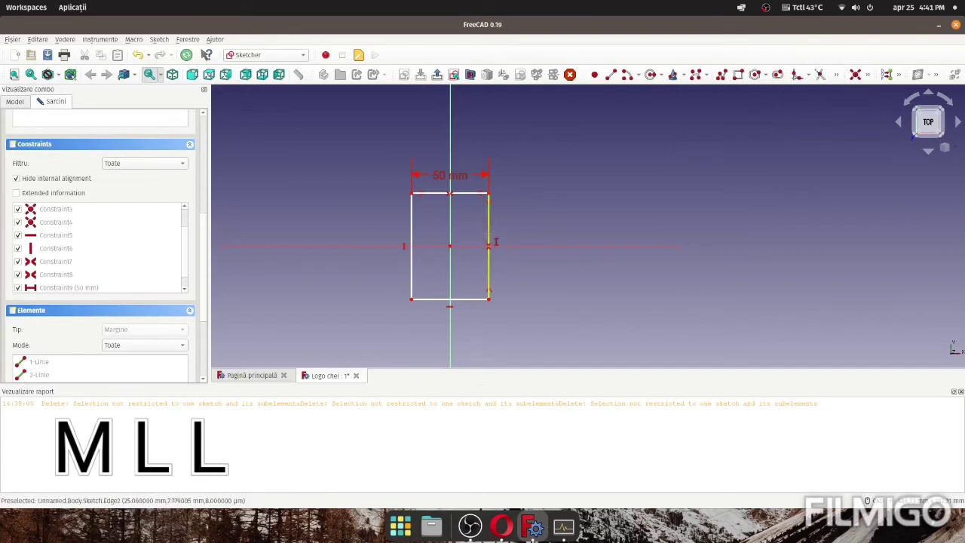
left_click(489, 241)
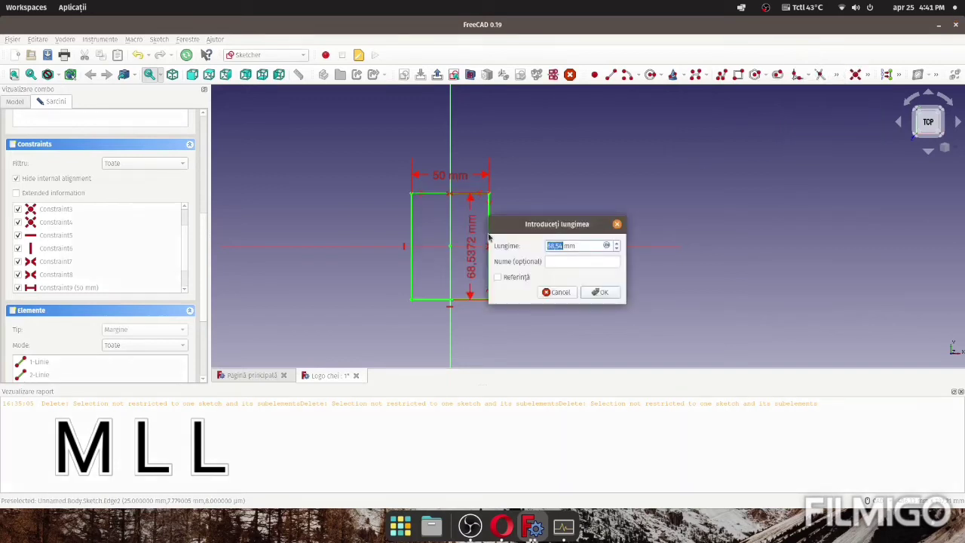
type("20")
left_click(600, 293)
scroll(423, 236, "up", 6)
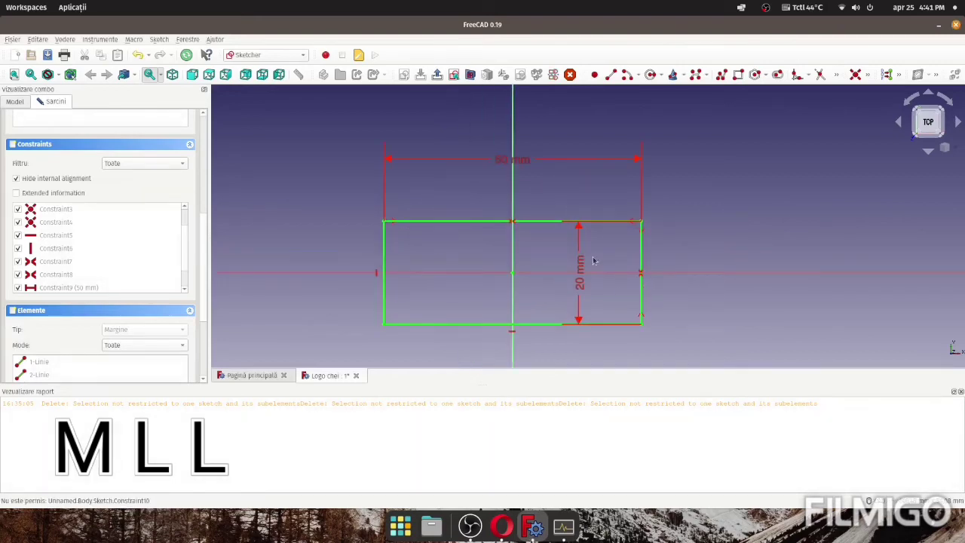
left_click_drag(579, 268, 776, 280)
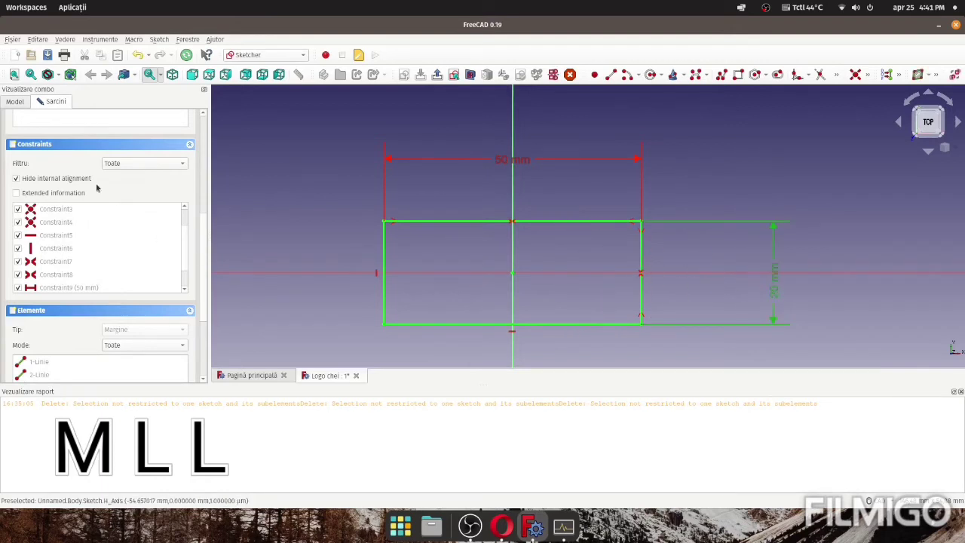
Close the rectangle sketch and pad it to a length of 1 mm.
scroll(89, 176, "up", 5)
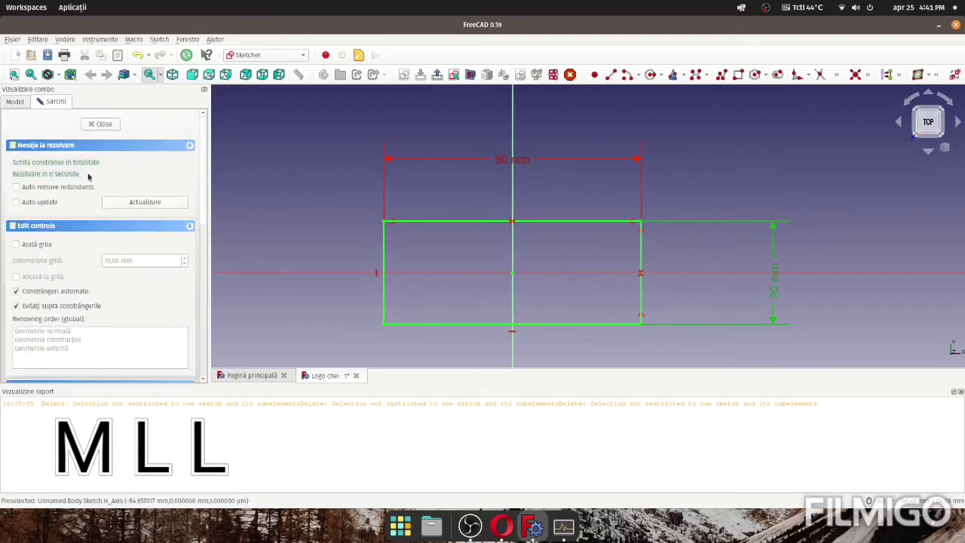
left_click(96, 126)
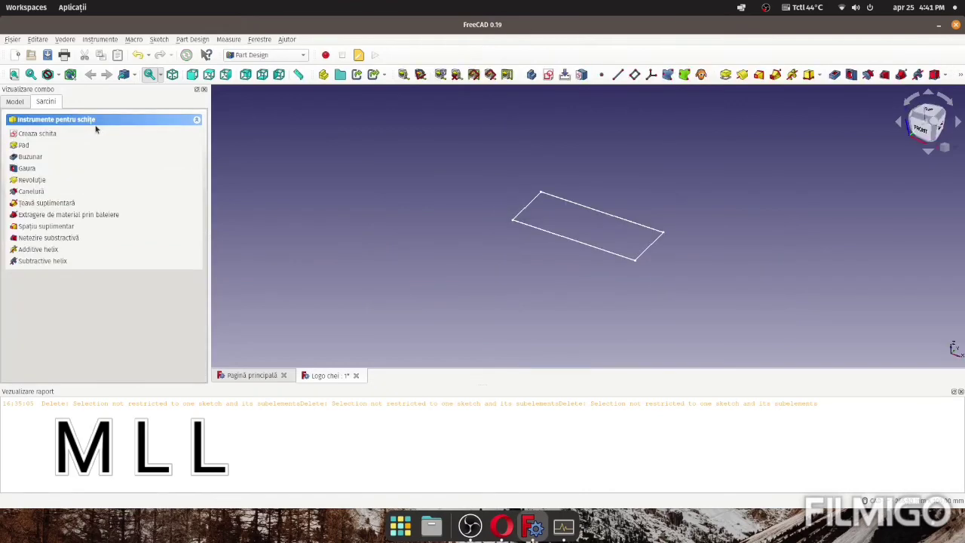
left_click(24, 148)
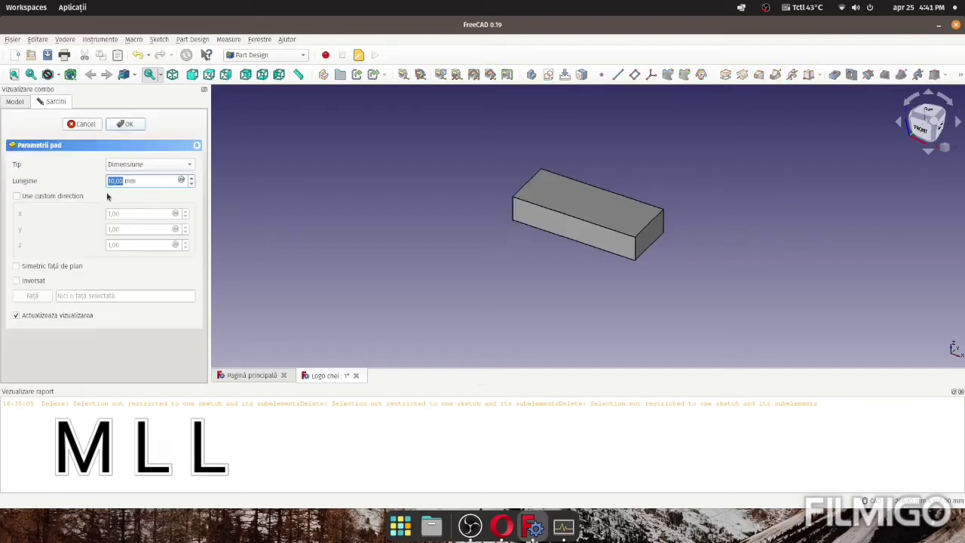
type("5")
key("BackSpace")
type("2")
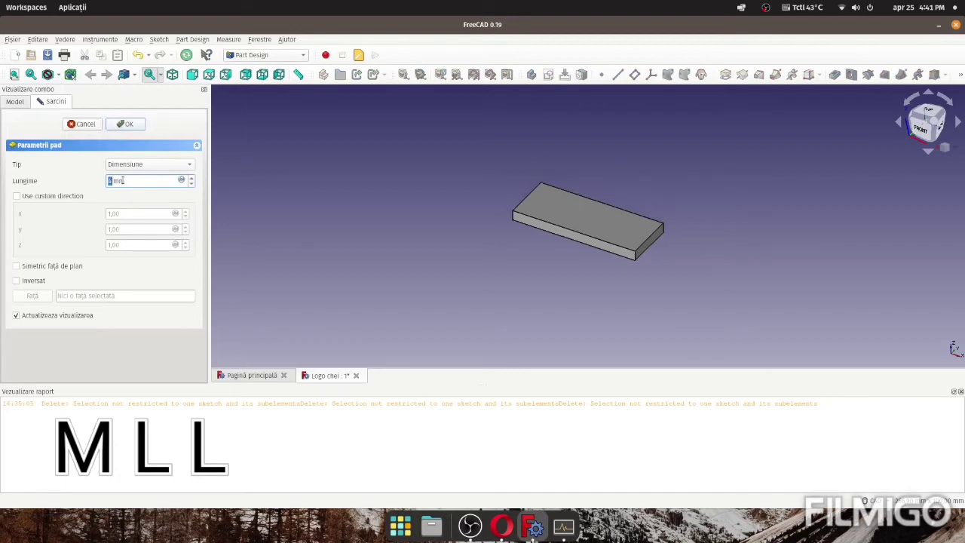
key("BackSpace")
type("1")
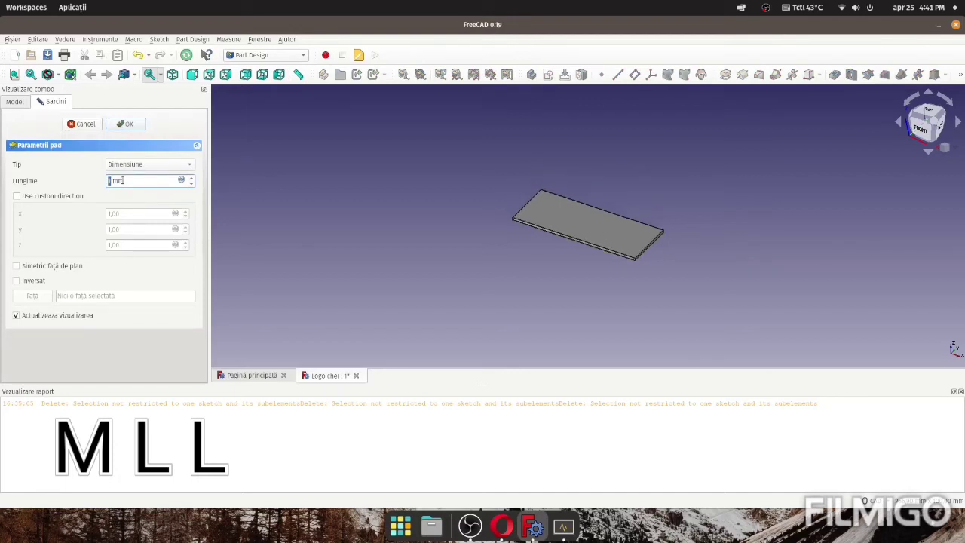
left_click(128, 125)
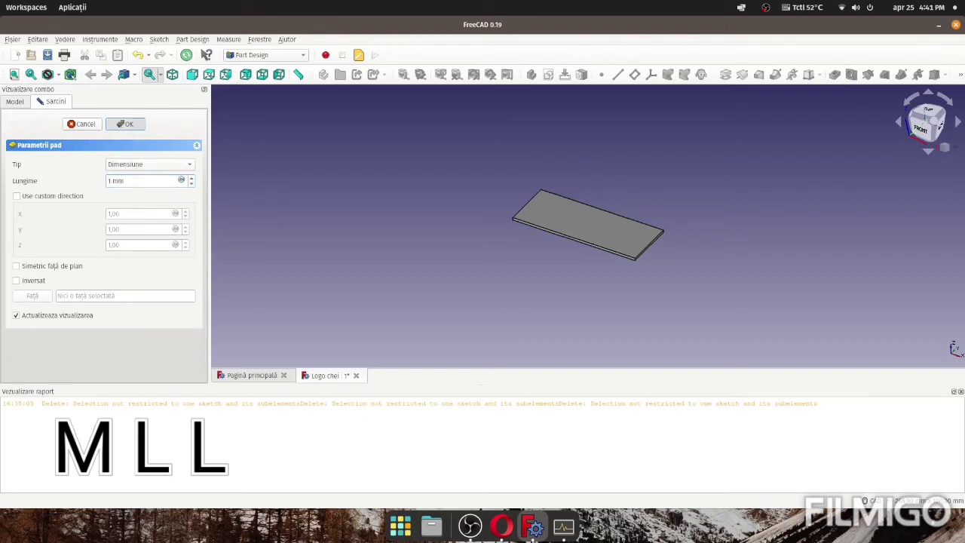
left_click(15, 102)
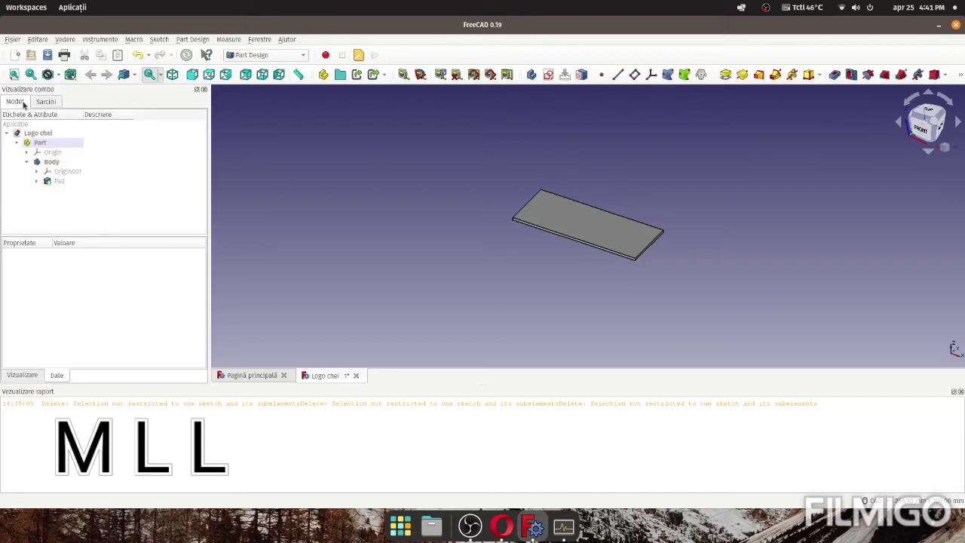
left_click(58, 182)
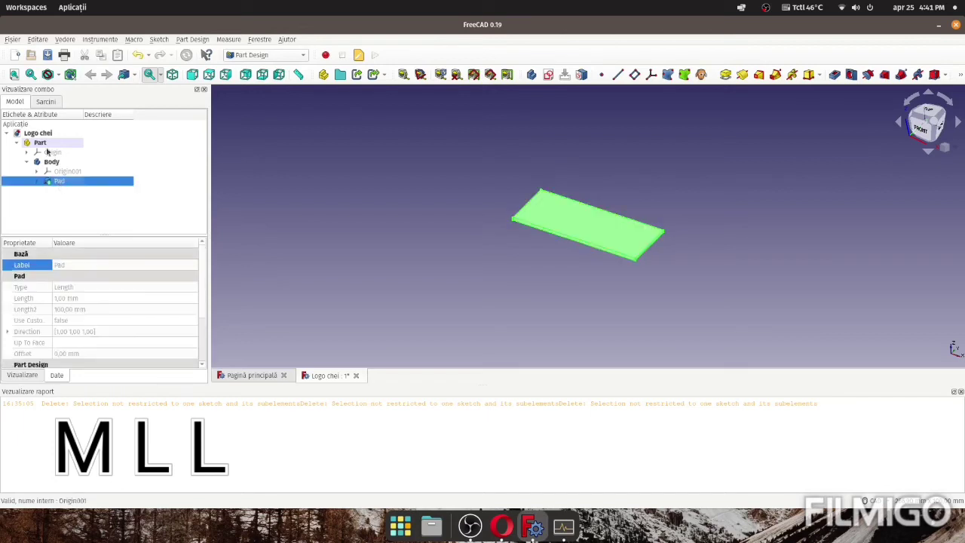
left_click(37, 102)
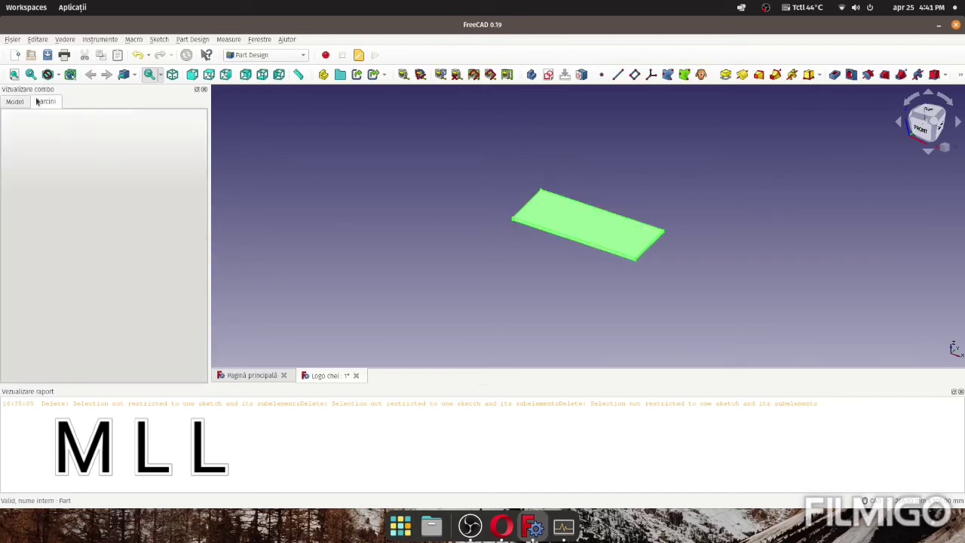
left_click(325, 219)
Fillet the four short vertical corner edges of the padded plate with a radius of 5 mm.
scroll(685, 345, "up", 2)
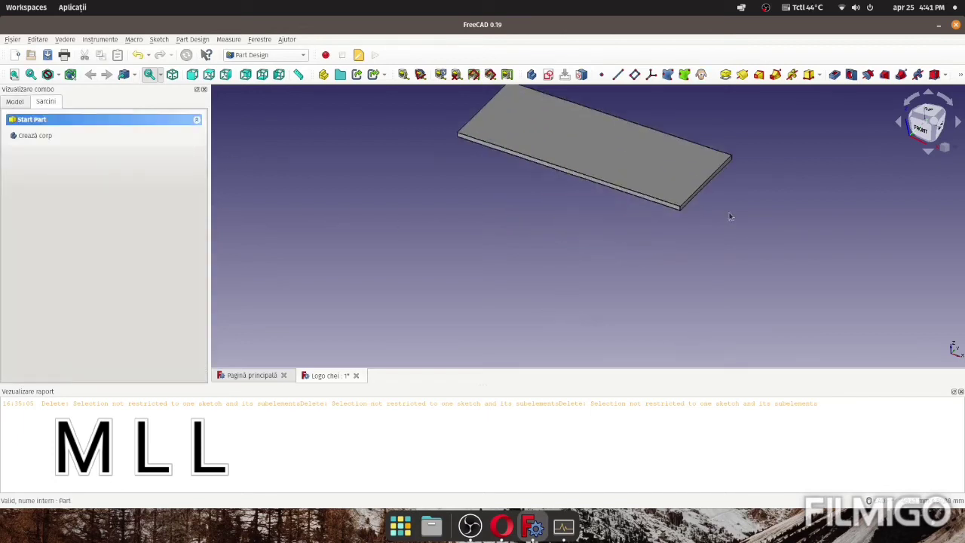
scroll(733, 216, "up", 3)
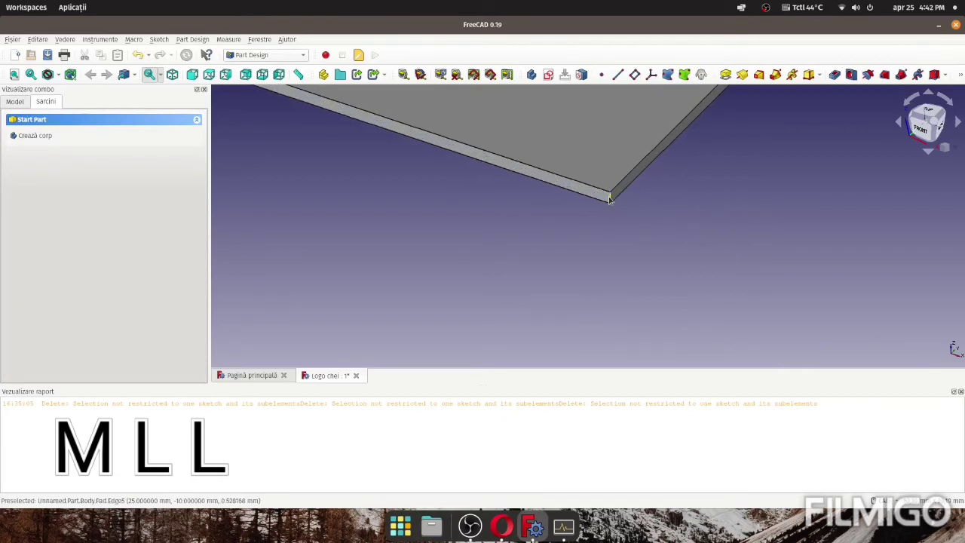
left_click(611, 198)
scroll(532, 219, "down", 4)
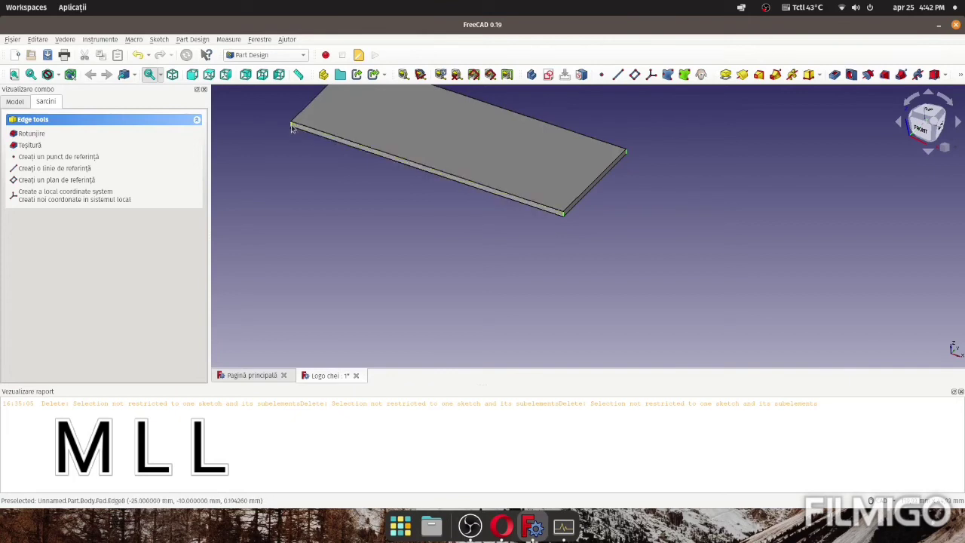
scroll(461, 269, "down", 5)
scroll(427, 172, "up", 4)
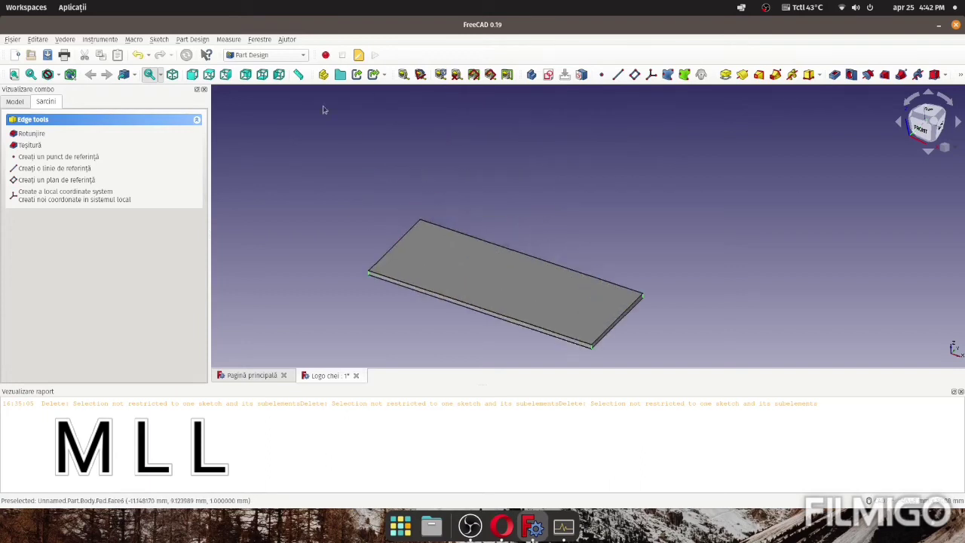
left_click(279, 75)
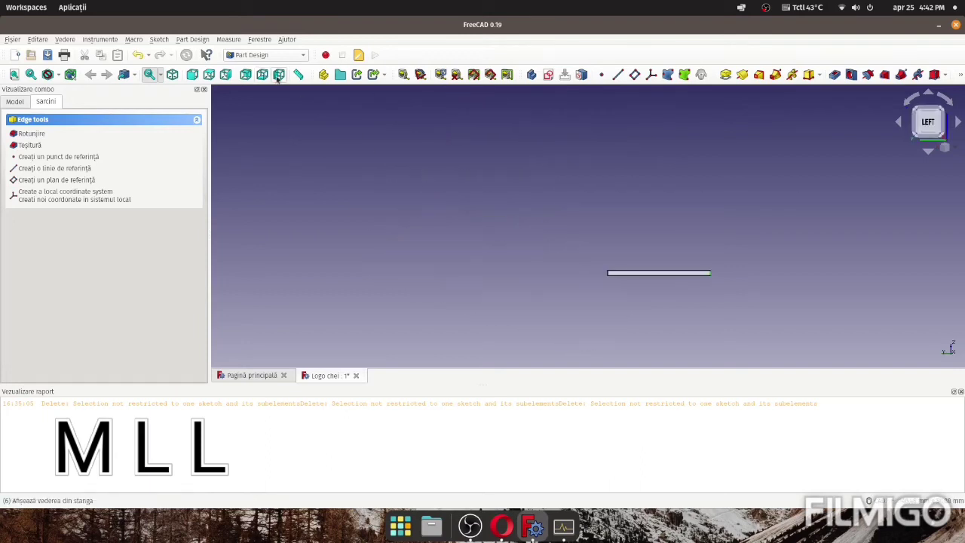
scroll(625, 284, "up", 5)
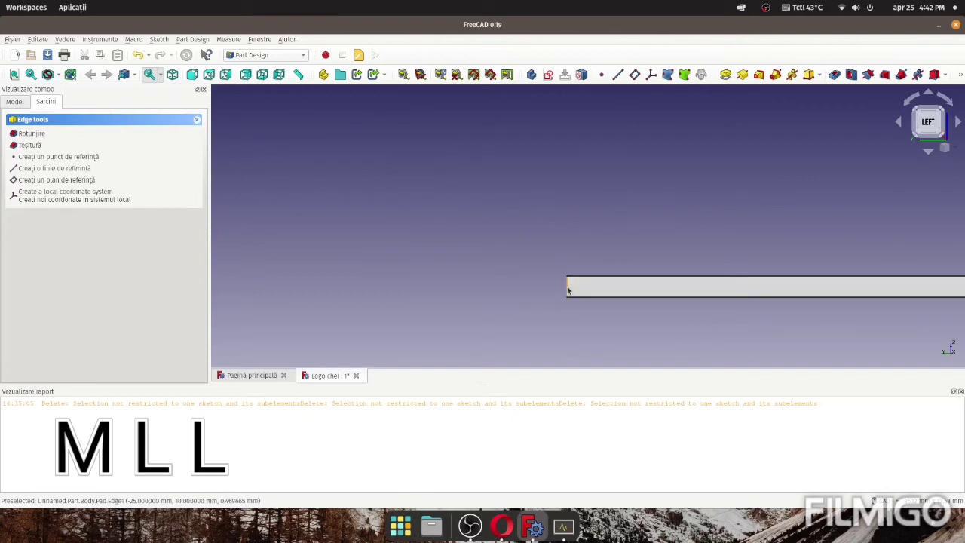
left_click(31, 133)
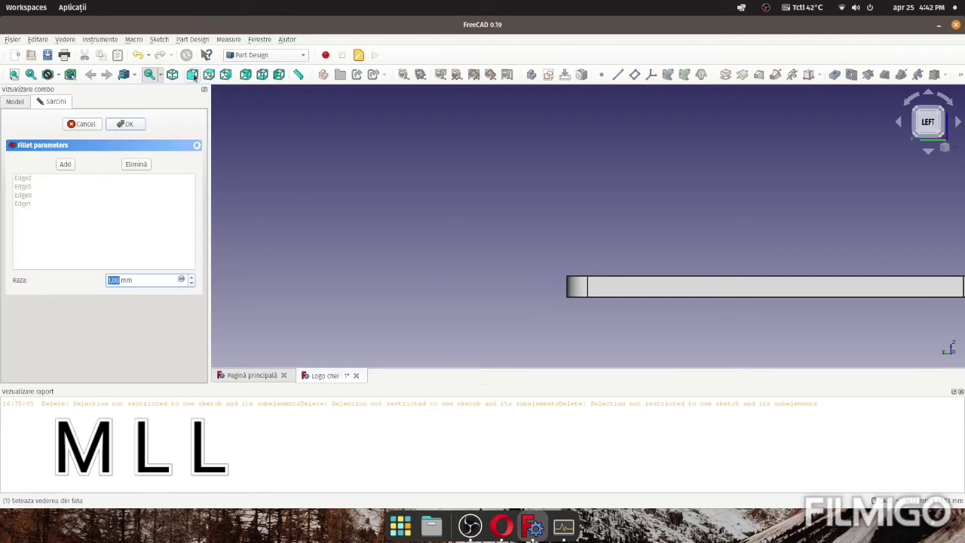
left_click(209, 74)
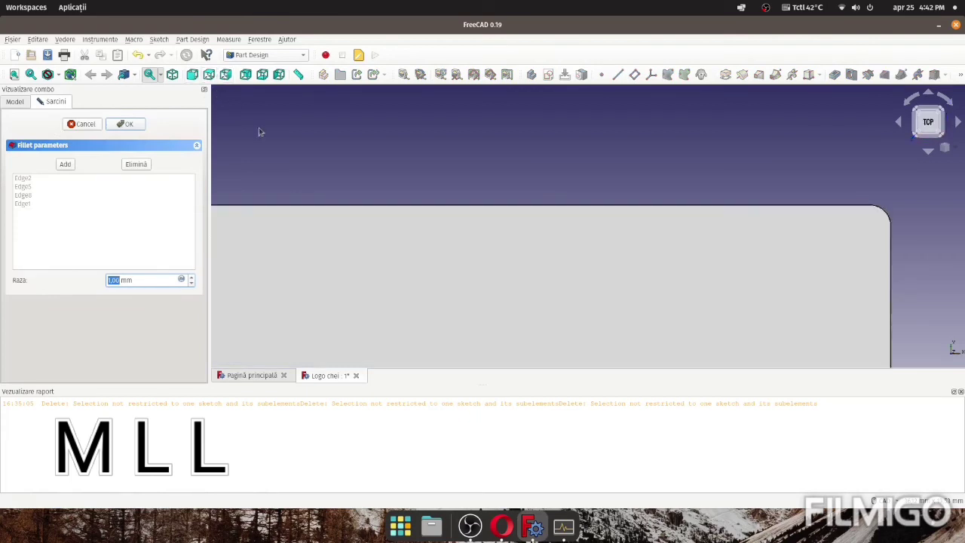
scroll(477, 248, "down", 3)
scroll(612, 202, "down", 2)
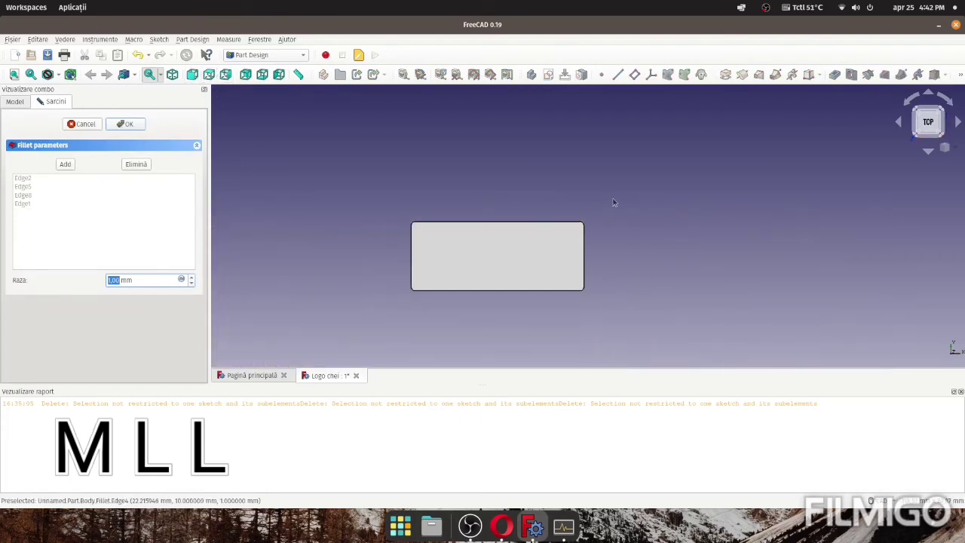
left_click(192, 276)
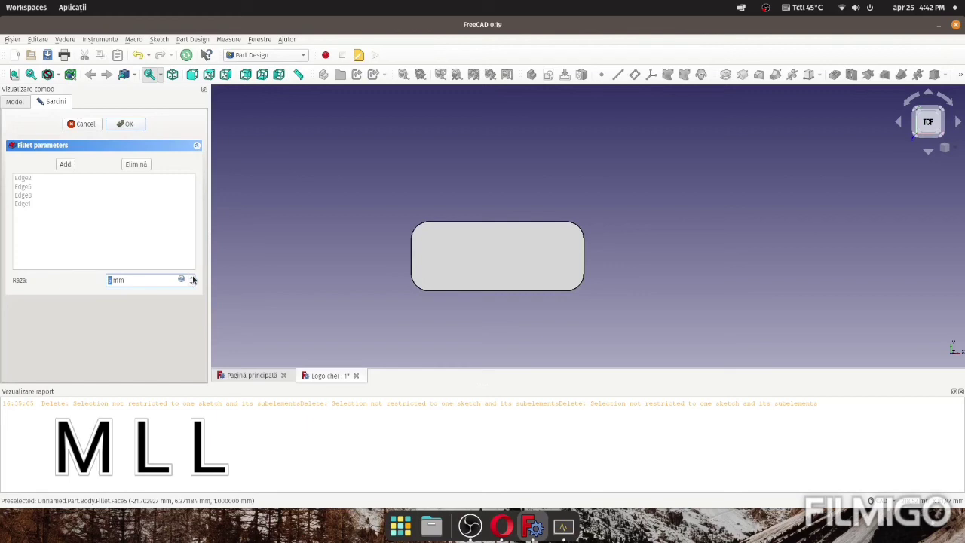
left_click(123, 125)
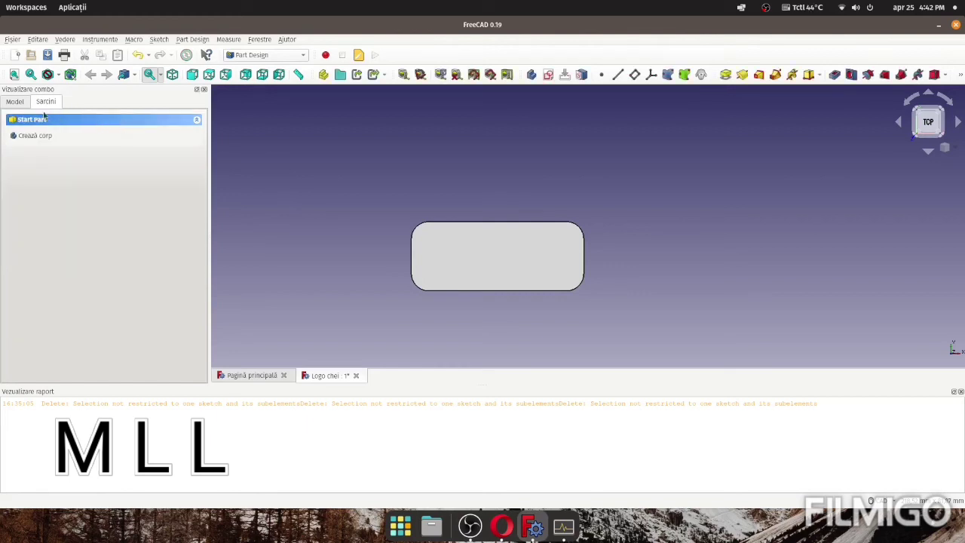
Inspect the Fillet feature's properties in the model tree, and toggle the Body's visibility off and back on.
left_click(13, 103)
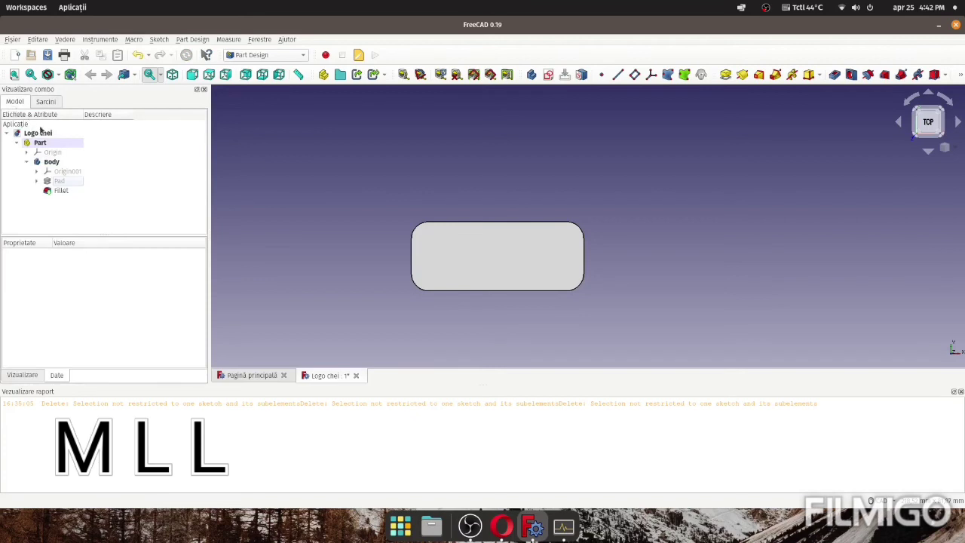
left_click(62, 190)
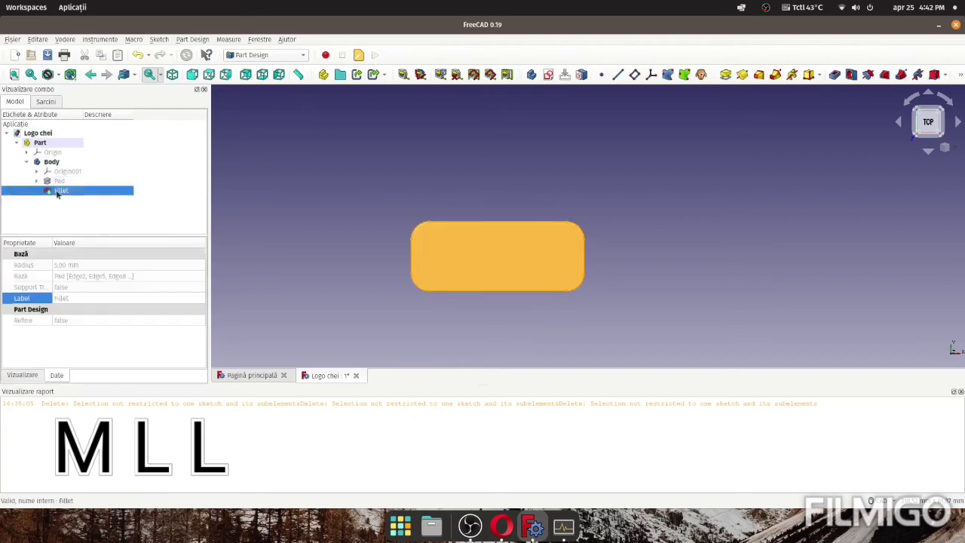
left_click(182, 156)
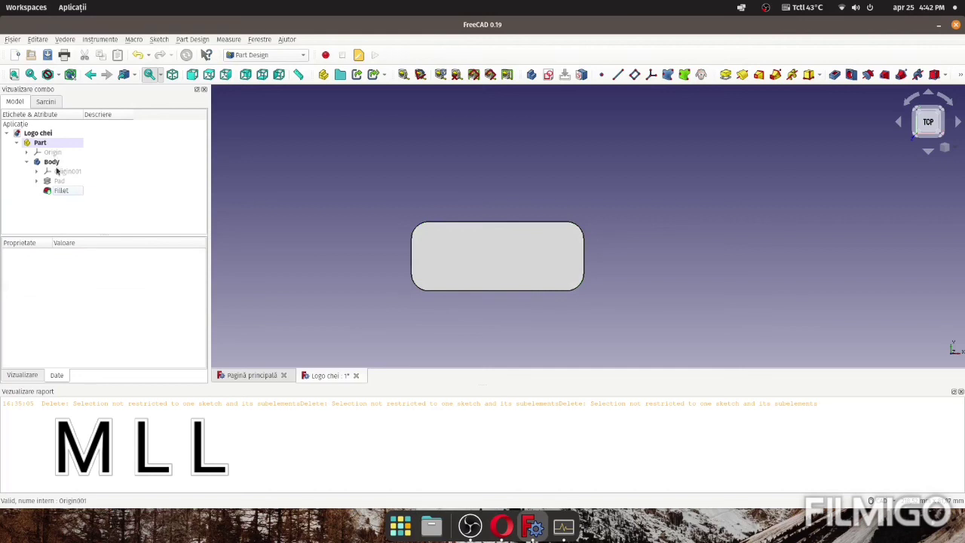
left_click(51, 163)
key("space")
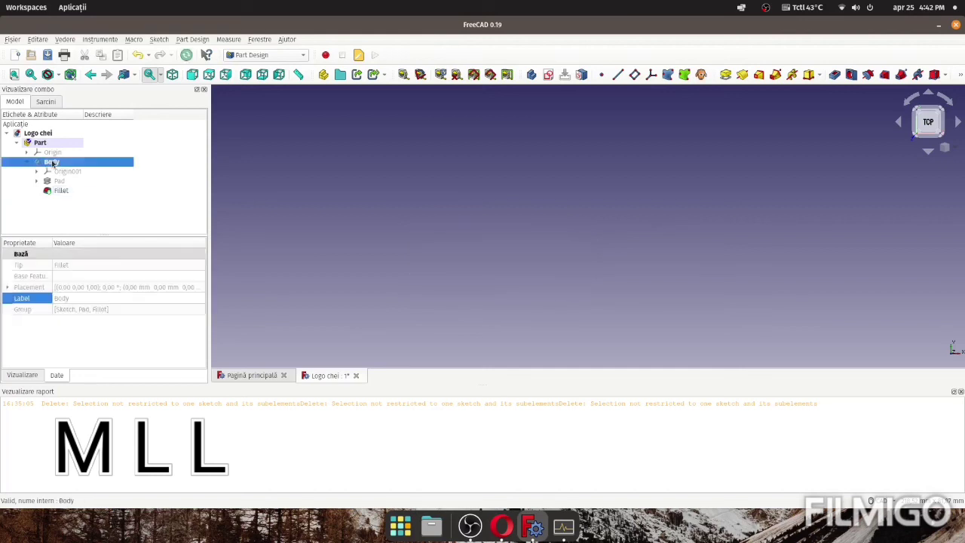
key("space")
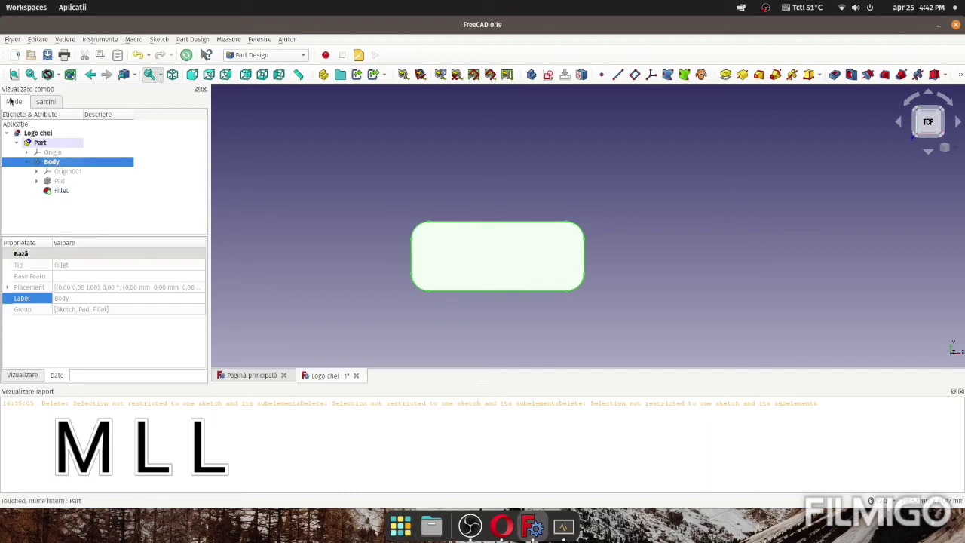
Create a new empty document and make the Logo chei document active again.
left_click(12, 56)
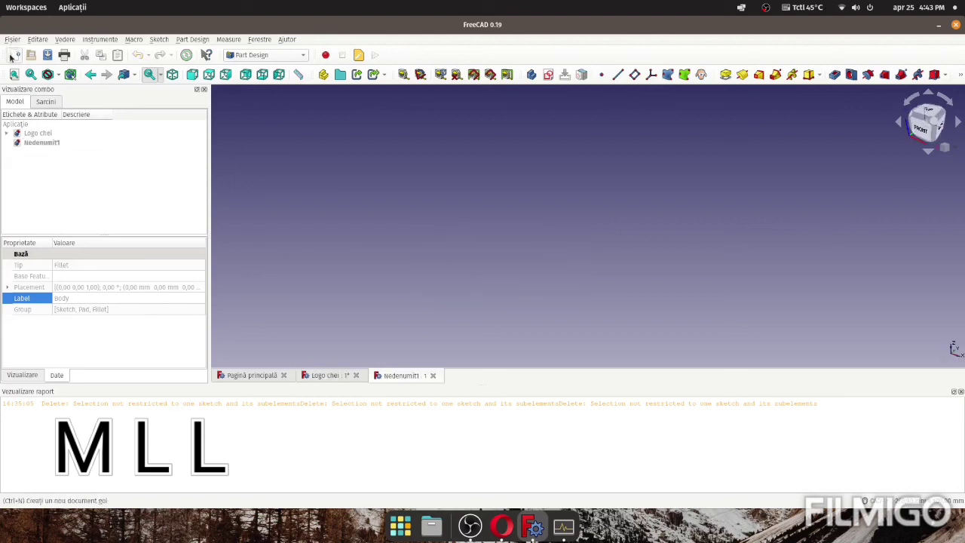
double_click(38, 134)
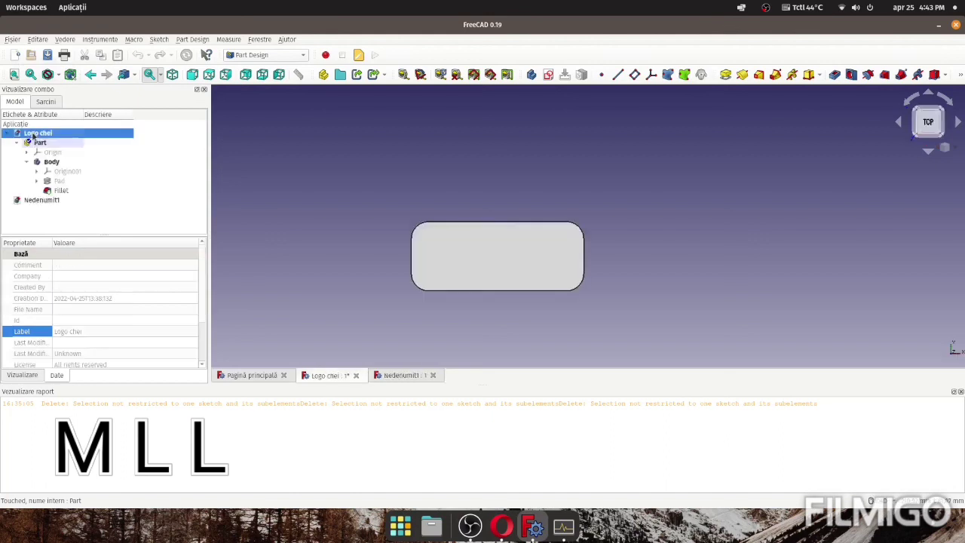
left_click(469, 526)
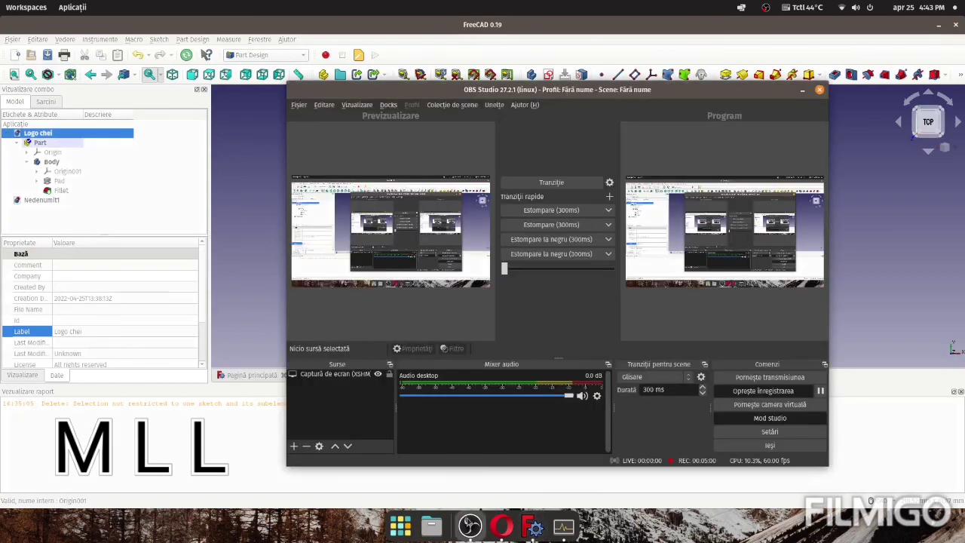